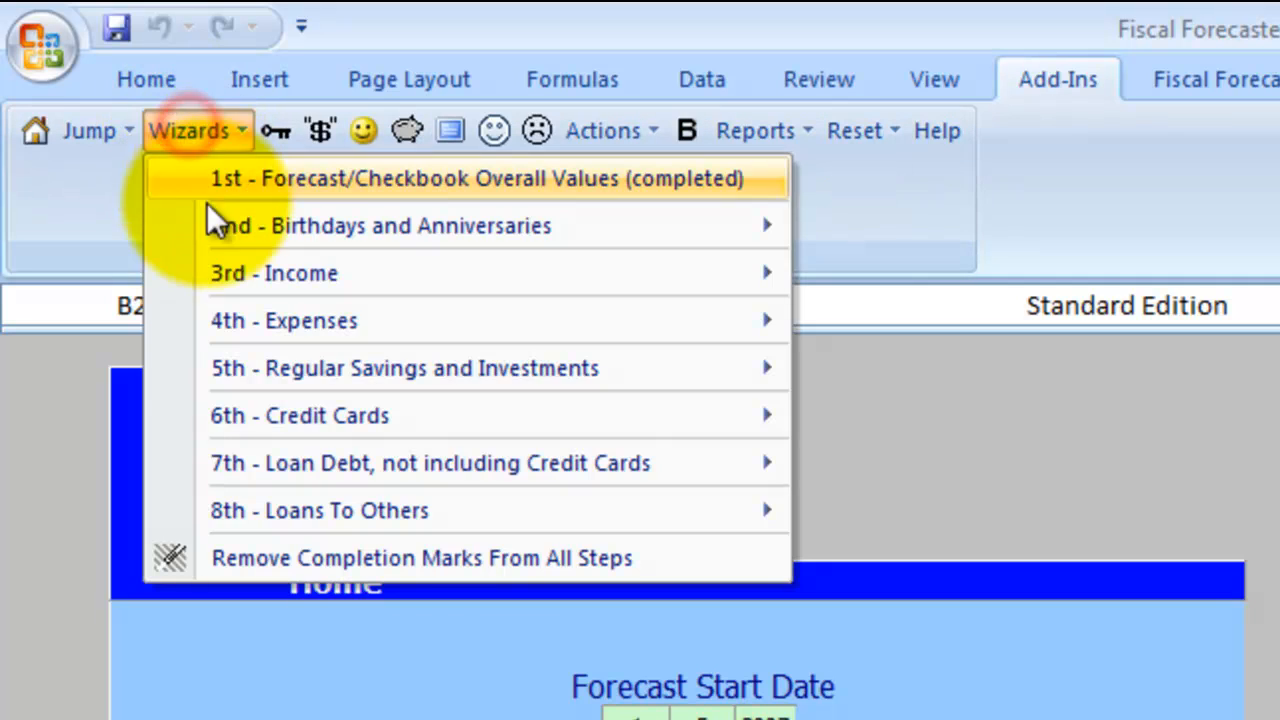
Start the wizard for the required savings account (5a) and proceed past the Cookie Jar warning to the account details
{"action": "mouse_move", "coordinate": [520, 375]}
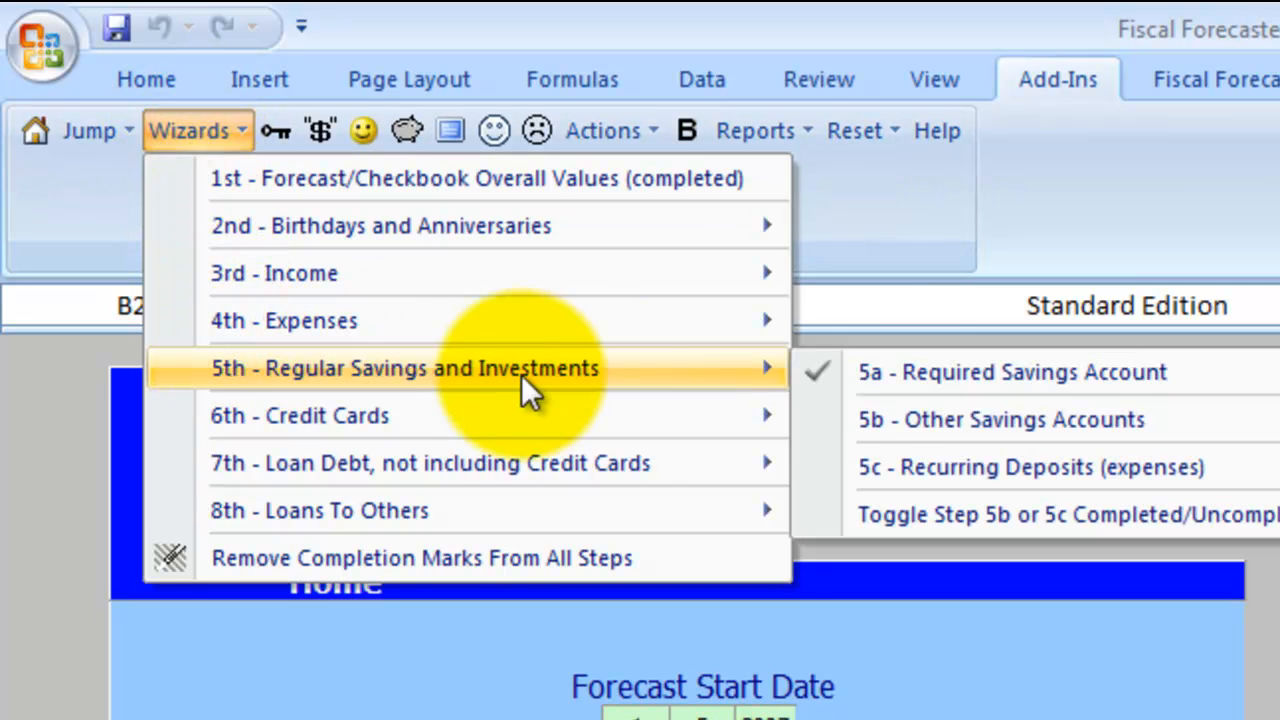
{"action": "left_click", "coordinate": [913, 372]}
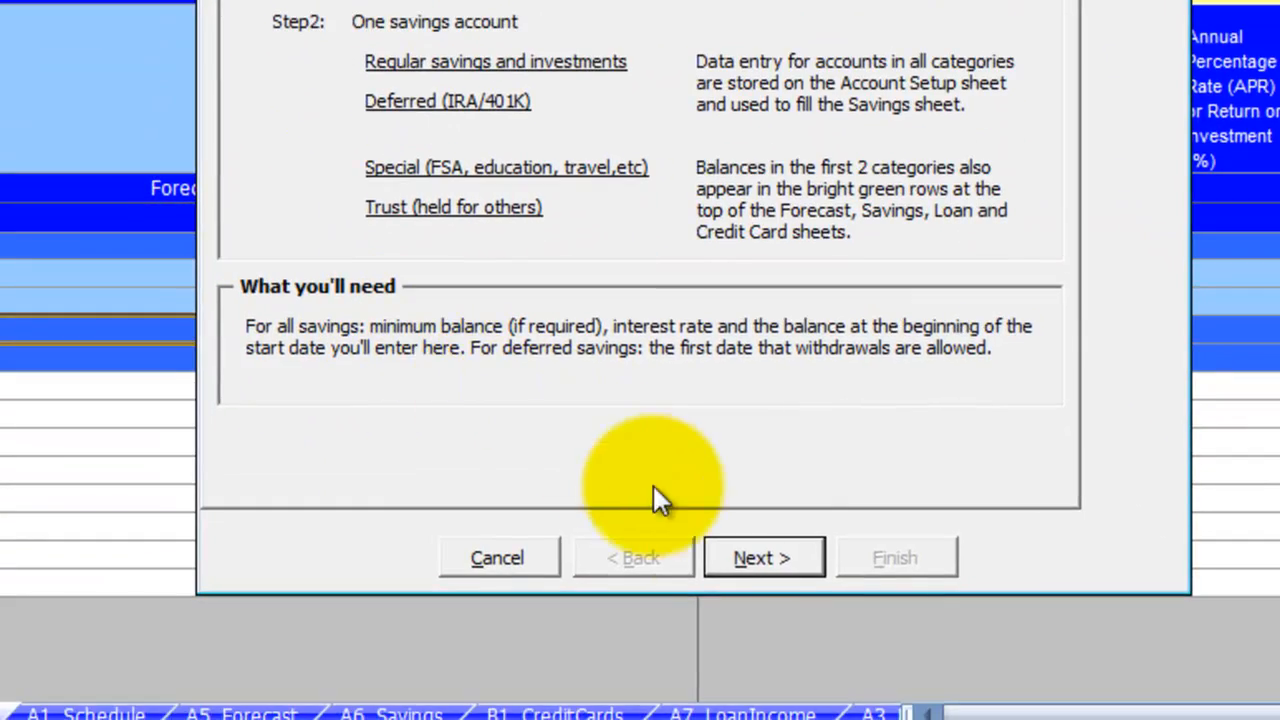
{"action": "left_click", "coordinate": [752, 557]}
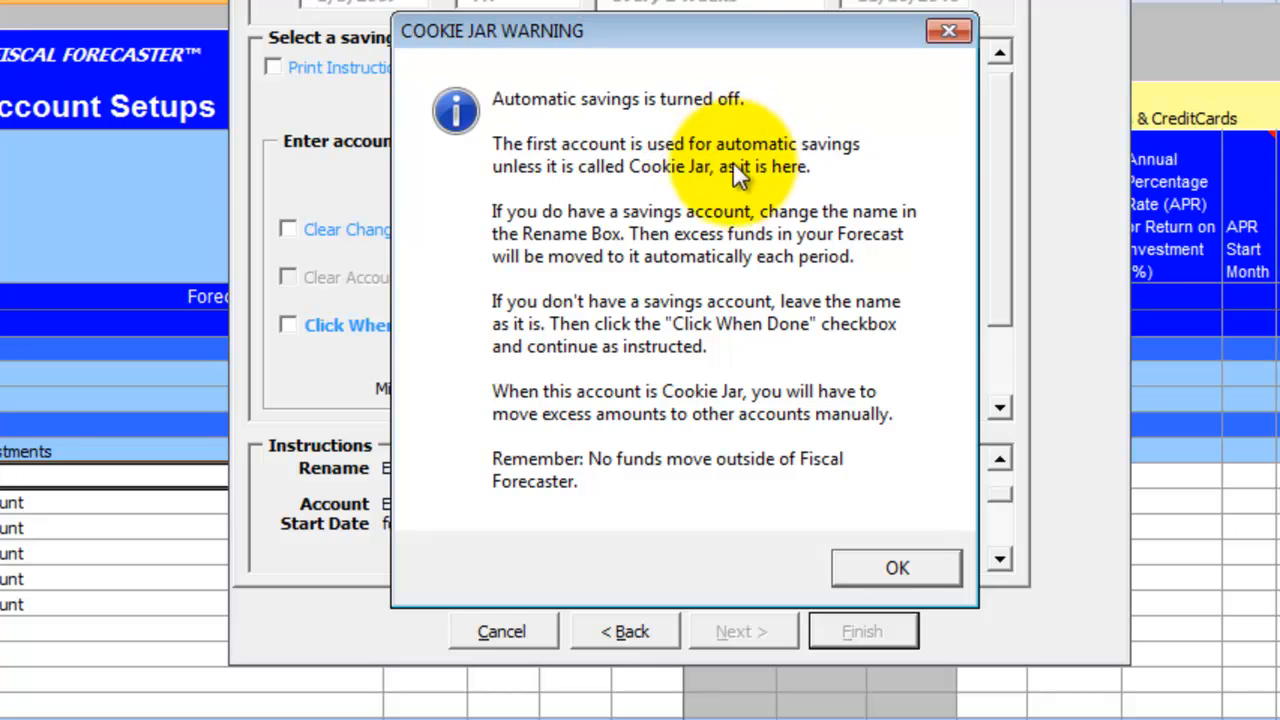
{"action": "left_click", "coordinate": [893, 568]}
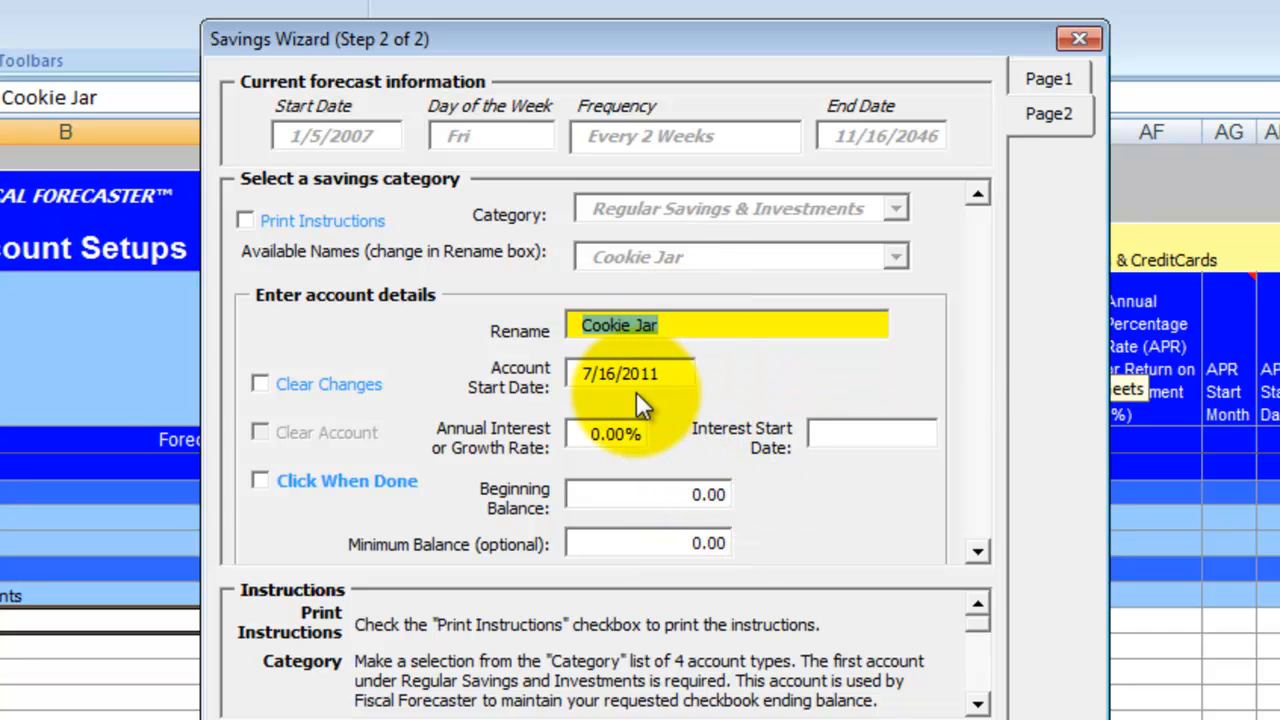
Rename the Cookie Jar account as the couple's Savings Account, using their first names, and set the account start date to 1/5/2007
{"action": "type", "text": "Mike and "}
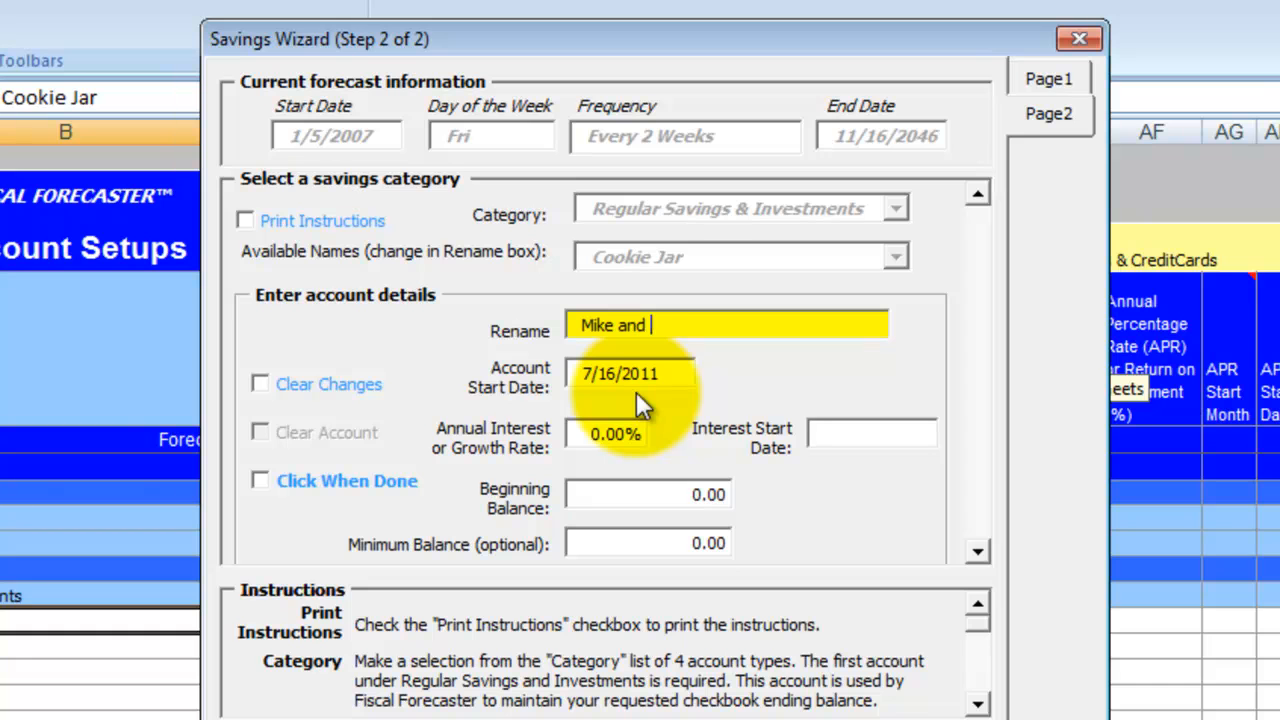
{"action": "type", "text": "Nancy's Savings A"}
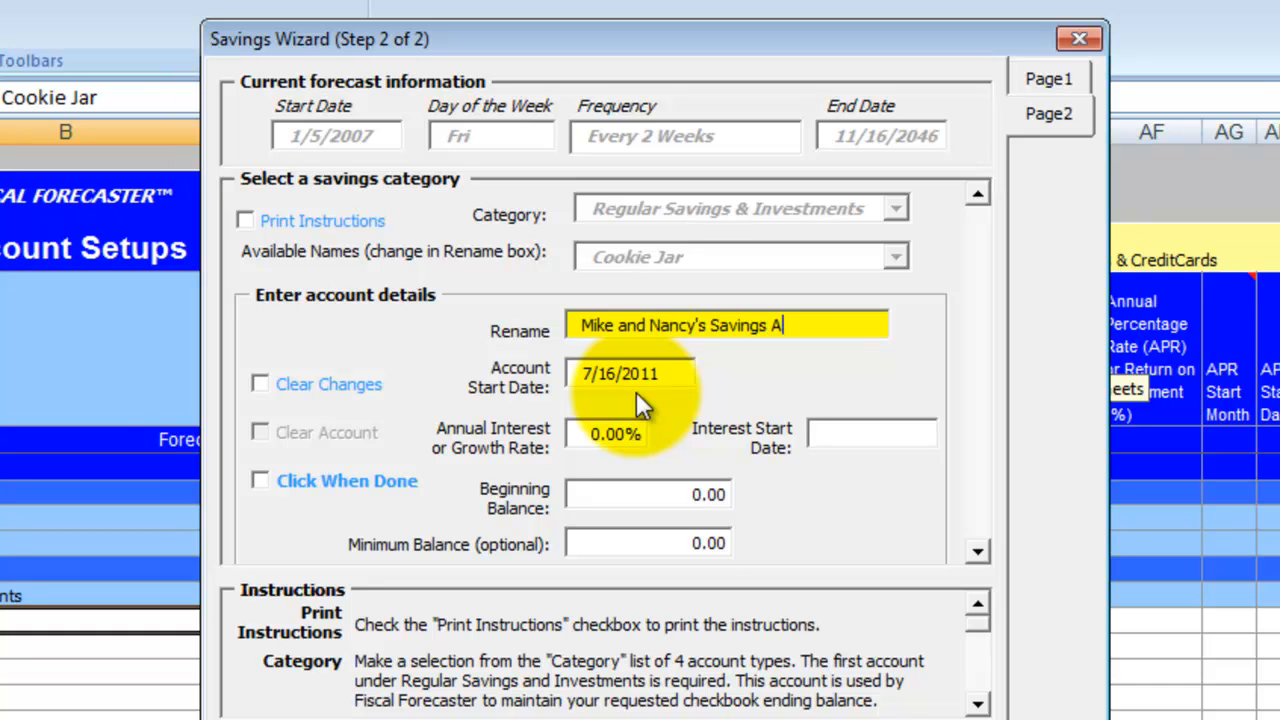
{"action": "type", "text": "ccount"}
{"action": "key", "text": "Tab"}
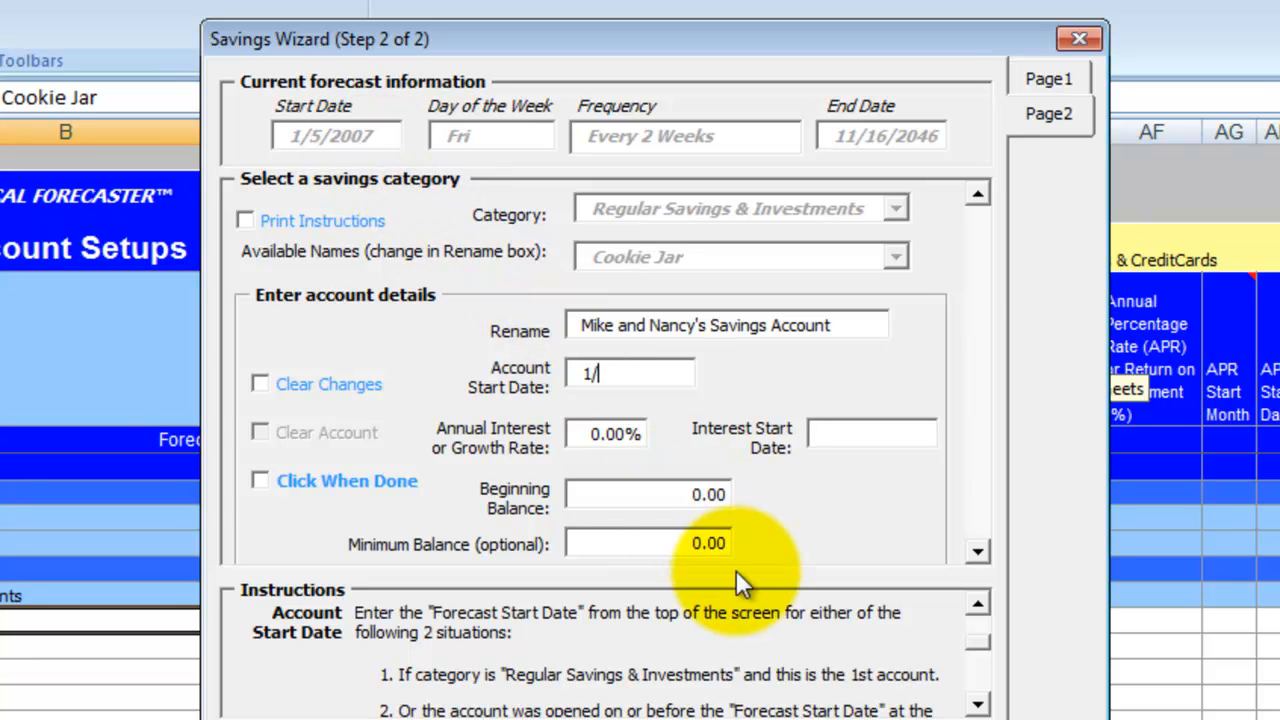
{"action": "type", "text": "7"}
{"action": "key", "text": "Tab"}
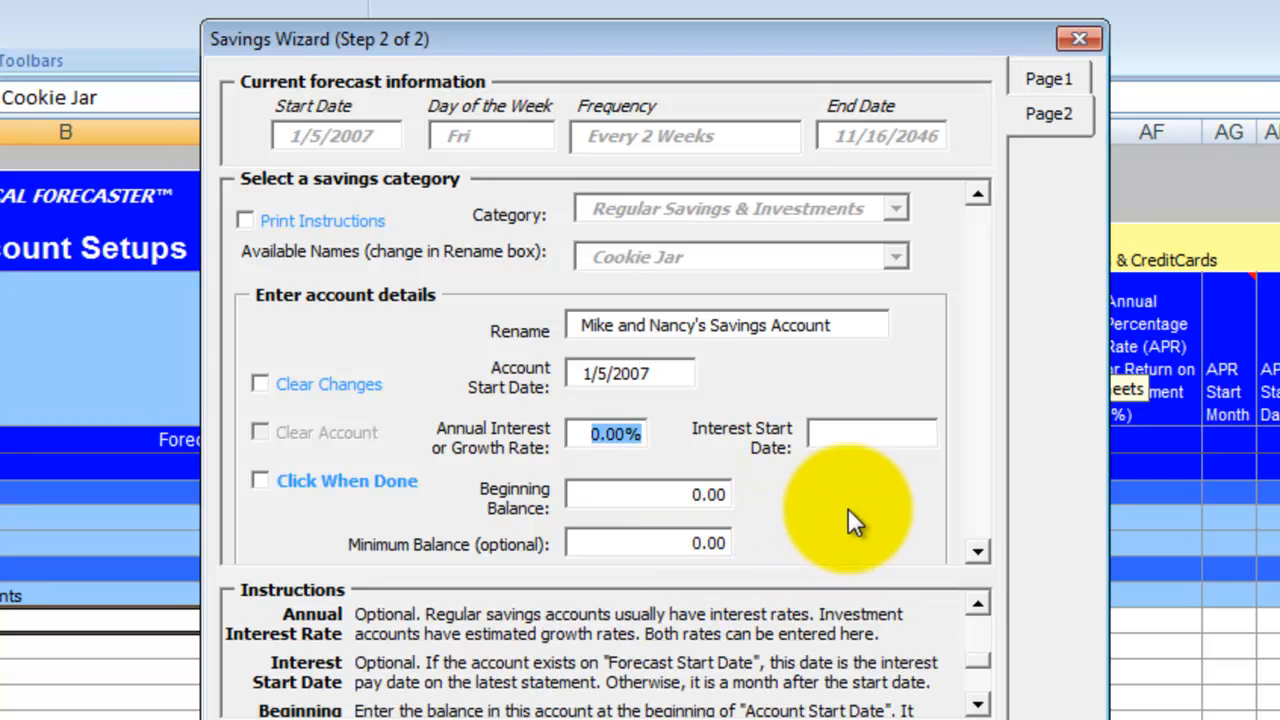
Set the annual interest rate to 0.25% starting 1/5/2007, the beginning balance to 2,100.00 and the minimum balance to 25.00
{"action": "type", "text": ".25"}
{"action": "key", "text": "Tab"}
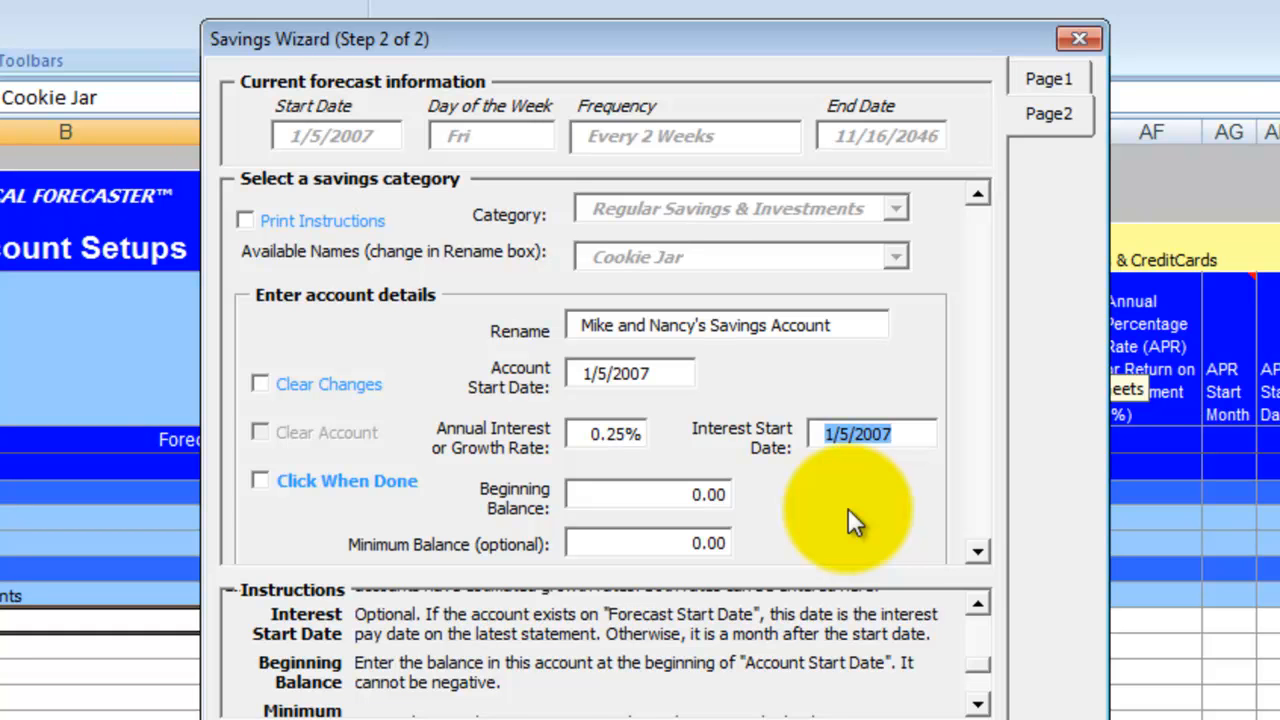
{"action": "key", "text": "Tab"}
{"action": "type", "text": "2100"}
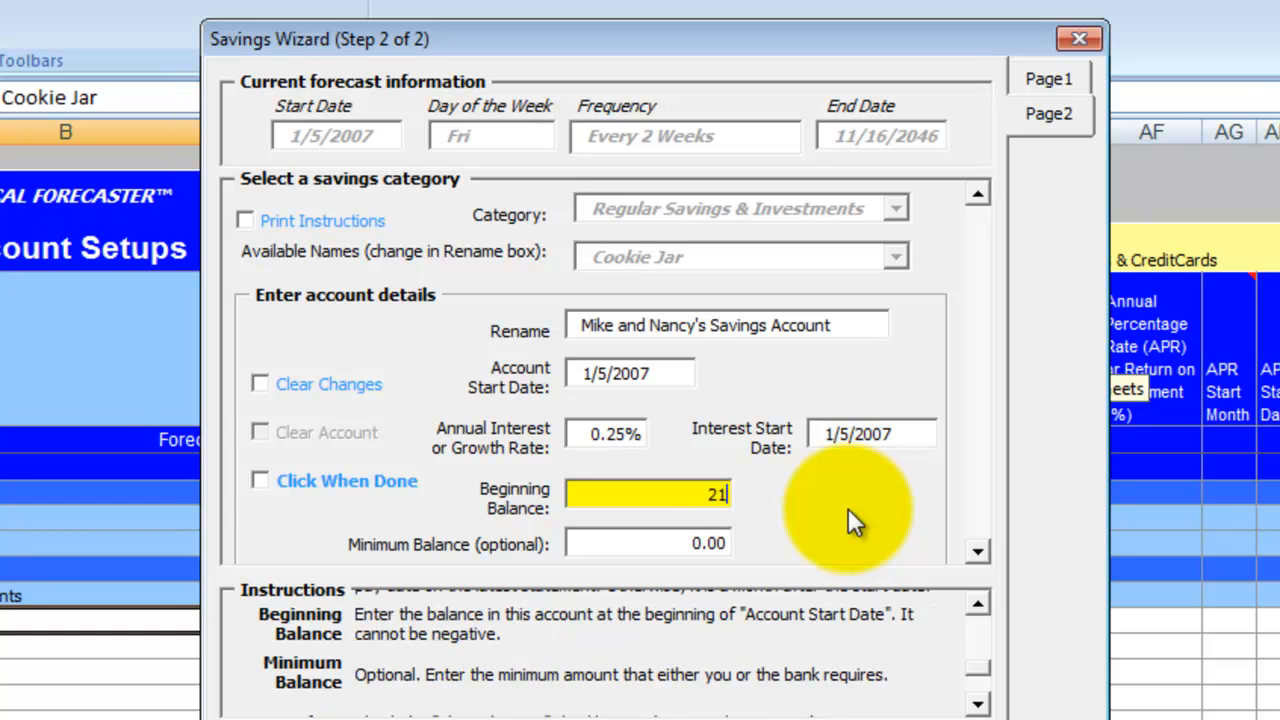
{"action": "key", "text": "Tab"}
{"action": "type", "text": "25"}
{"action": "key", "text": "Tab"}
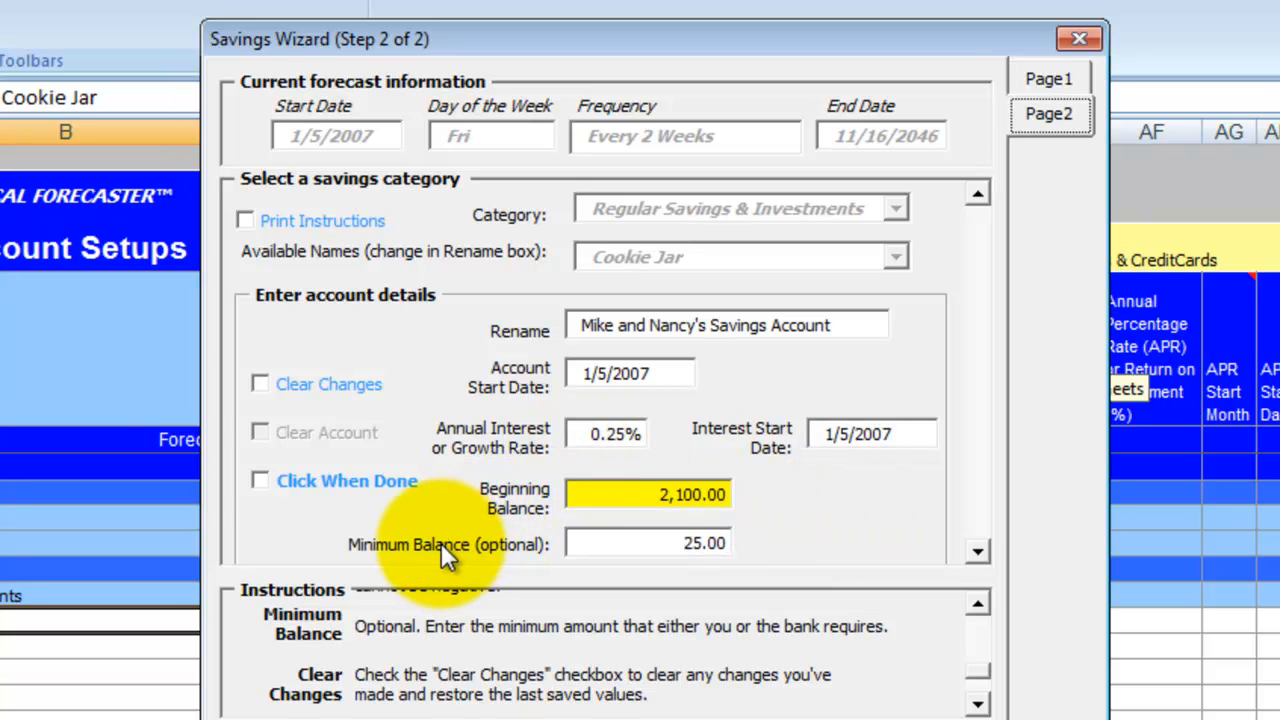
Check the savings account entries for errors, then finish the wizard and accept the account setup
{"action": "left_click", "coordinate": [261, 479]}
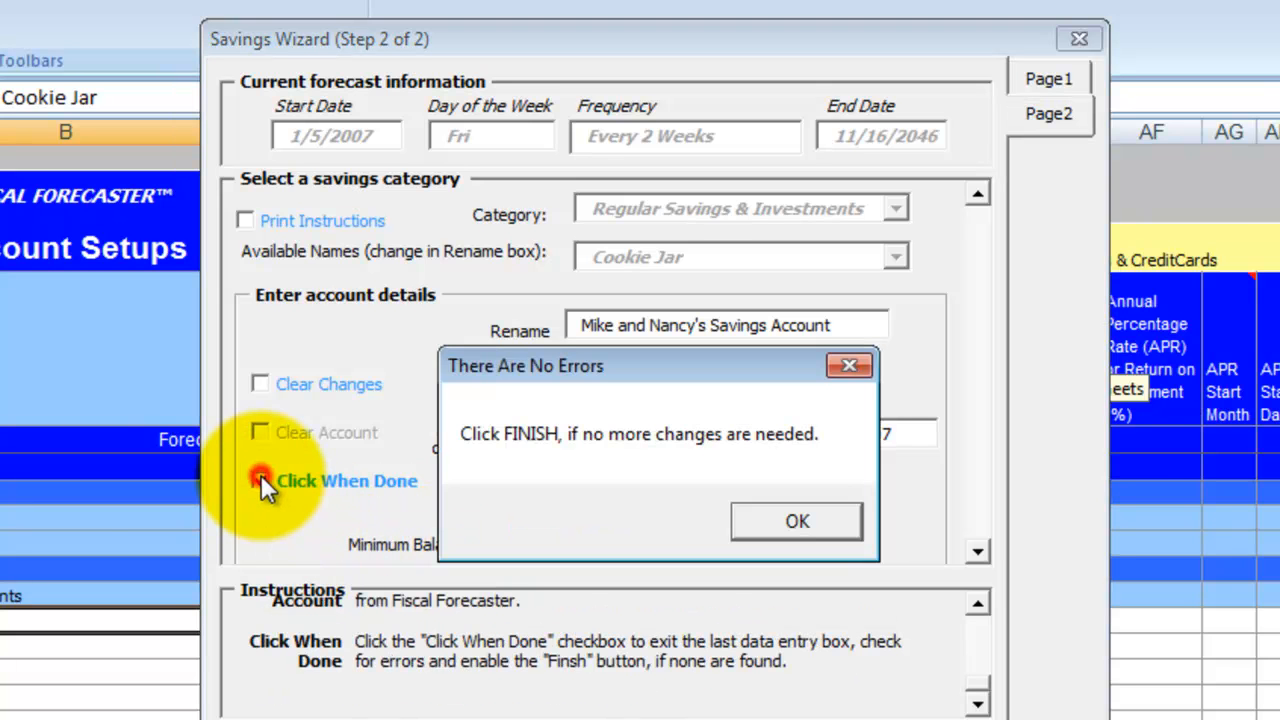
{"action": "left_click", "coordinate": [799, 514]}
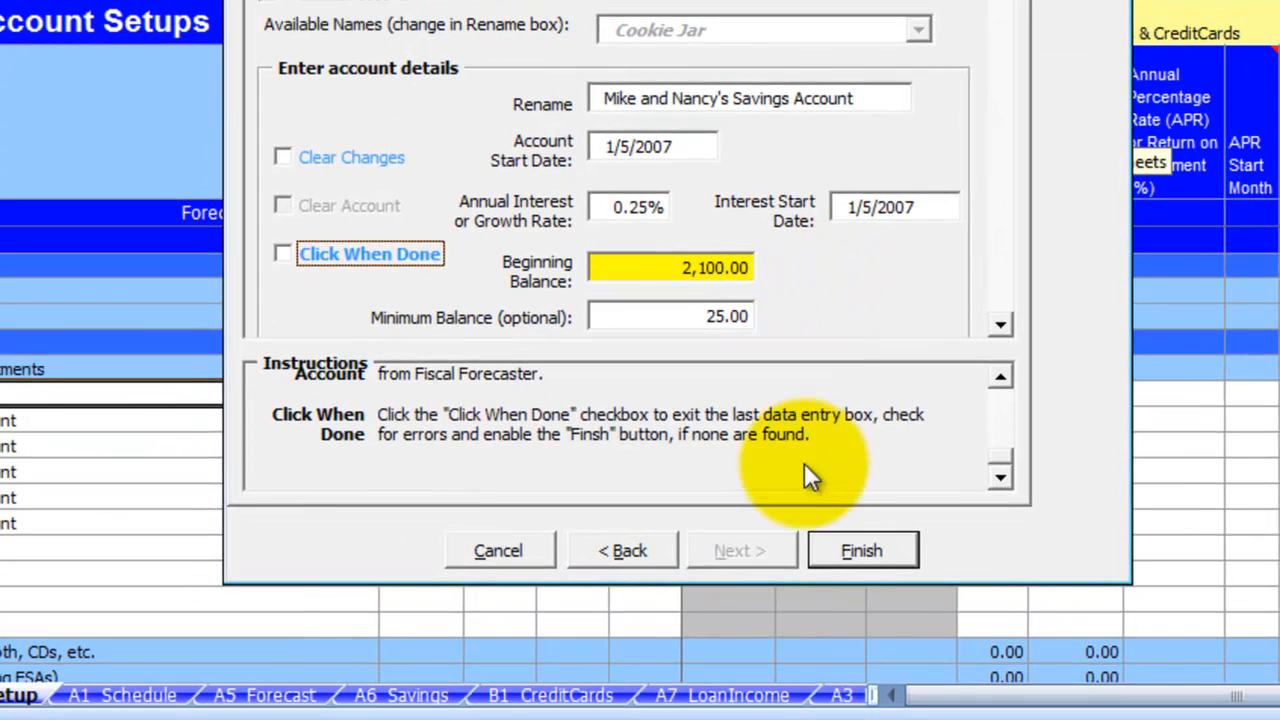
{"action": "left_click", "coordinate": [850, 548]}
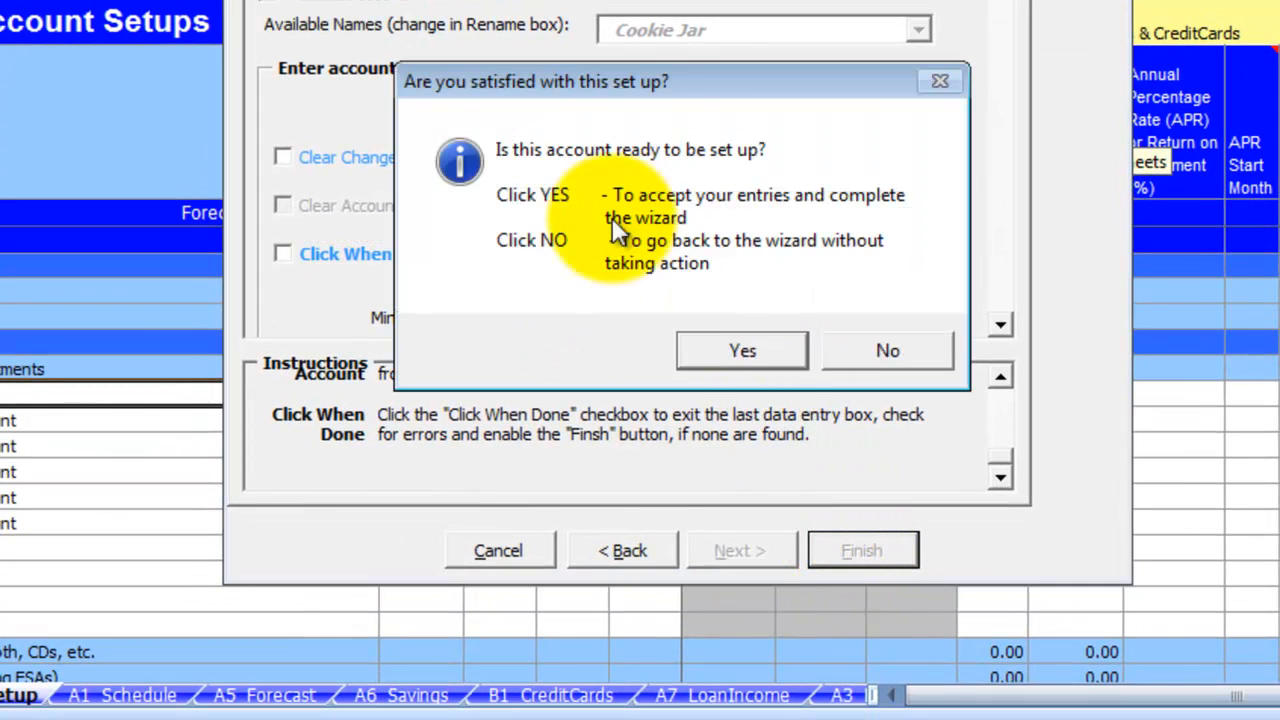
{"action": "left_click", "coordinate": [716, 347]}
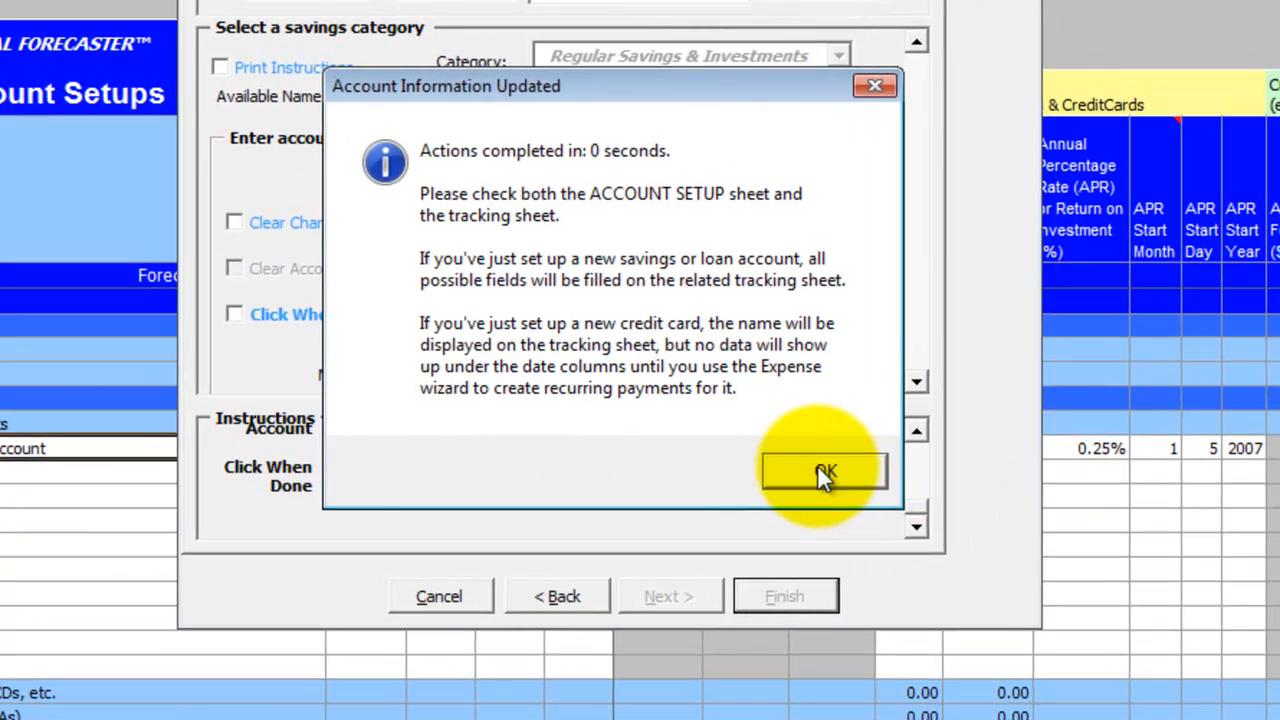
{"action": "left_click", "coordinate": [841, 443]}
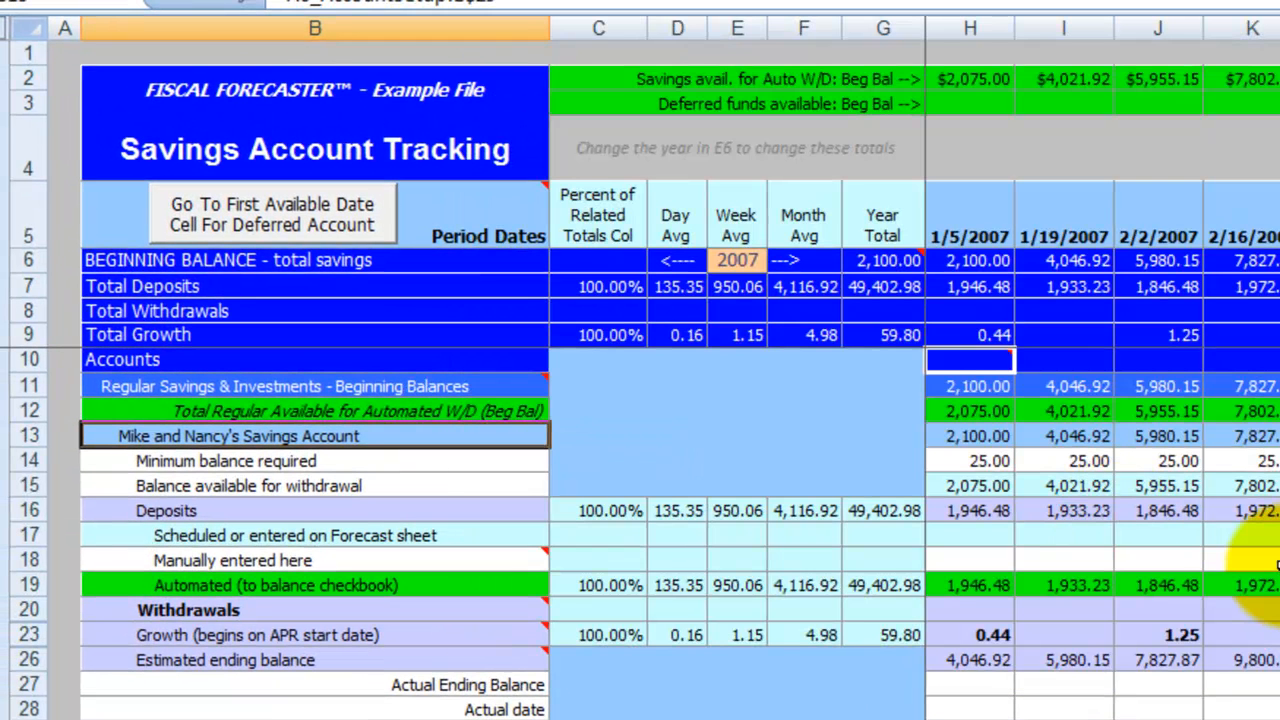
Examine the 1/5/2007 automated deposit and balance available for withdrawal, collapsing and re-expanding the Deposits breakdown
{"action": "left_click", "coordinate": [979, 582]}
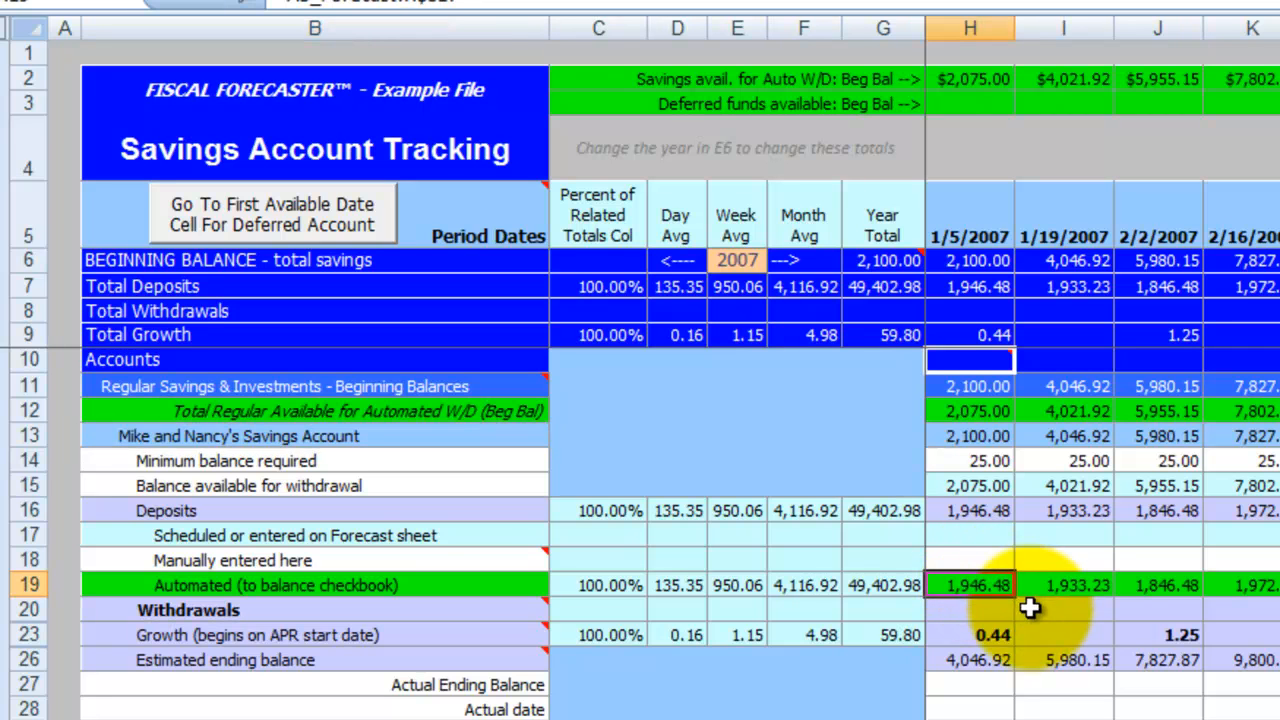
{"action": "double_click", "coordinate": [174, 507]}
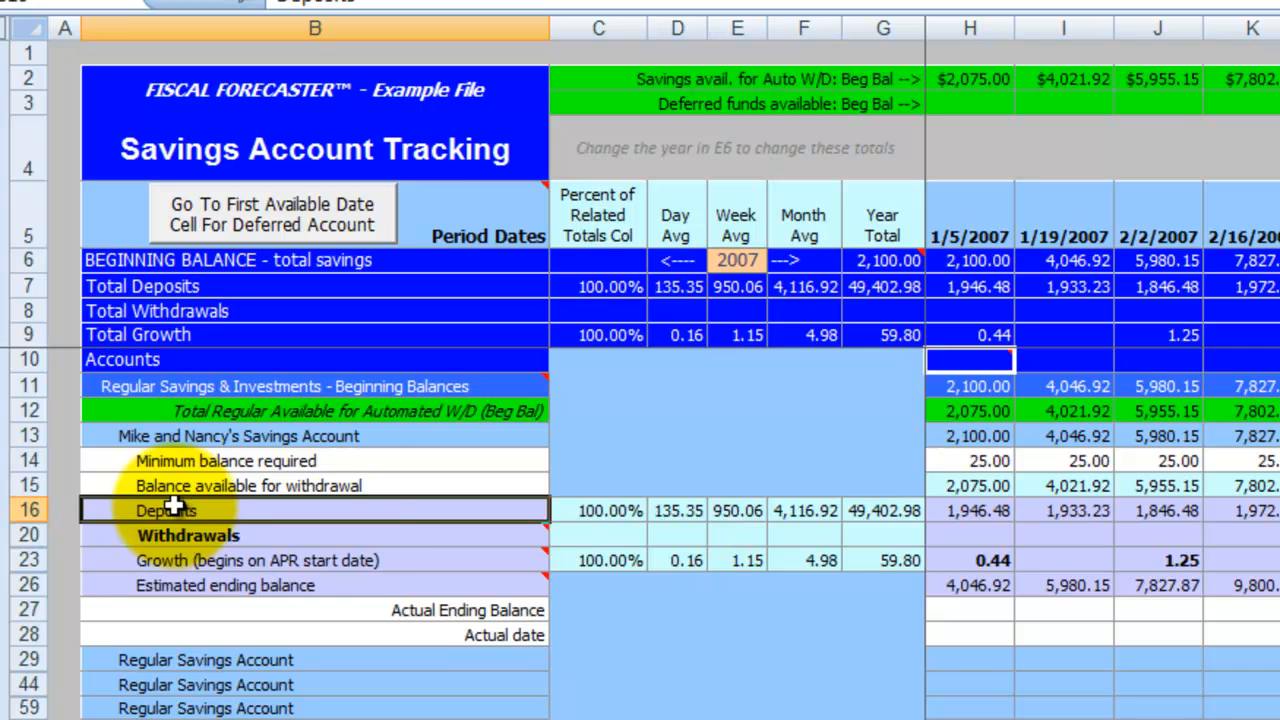
{"action": "double_click", "coordinate": [968, 509]}
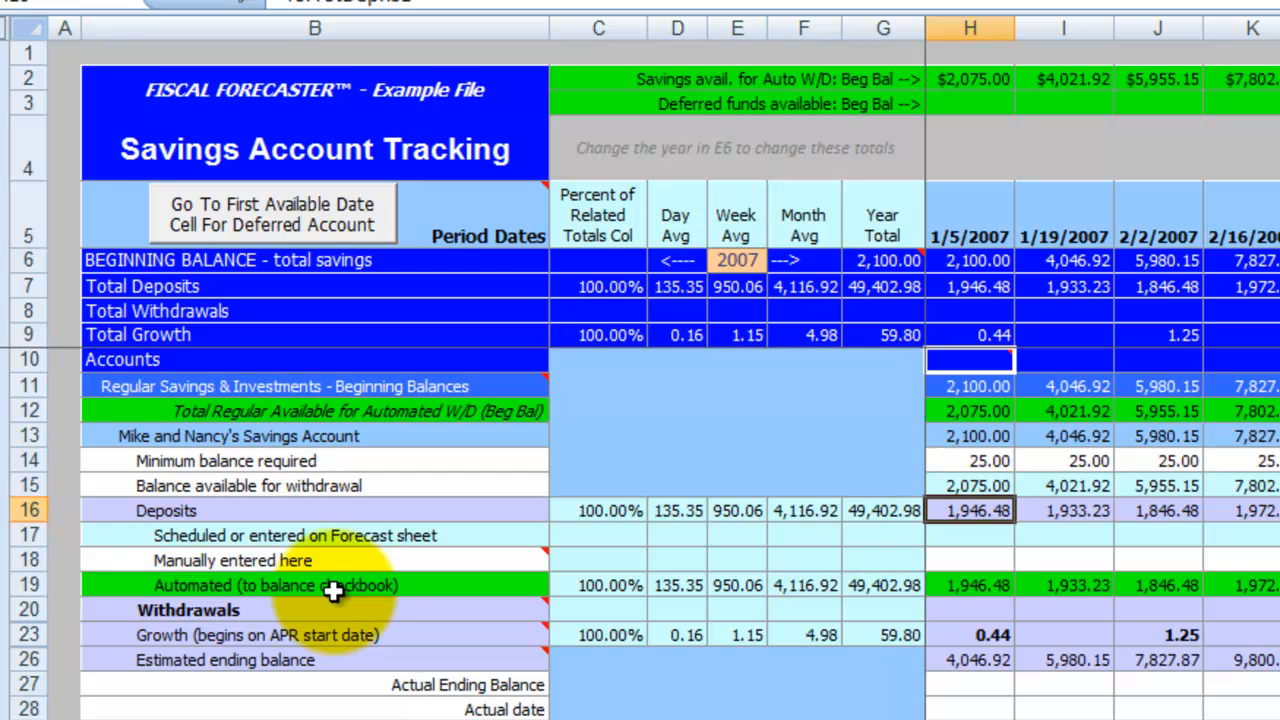
{"action": "left_click", "coordinate": [298, 480]}
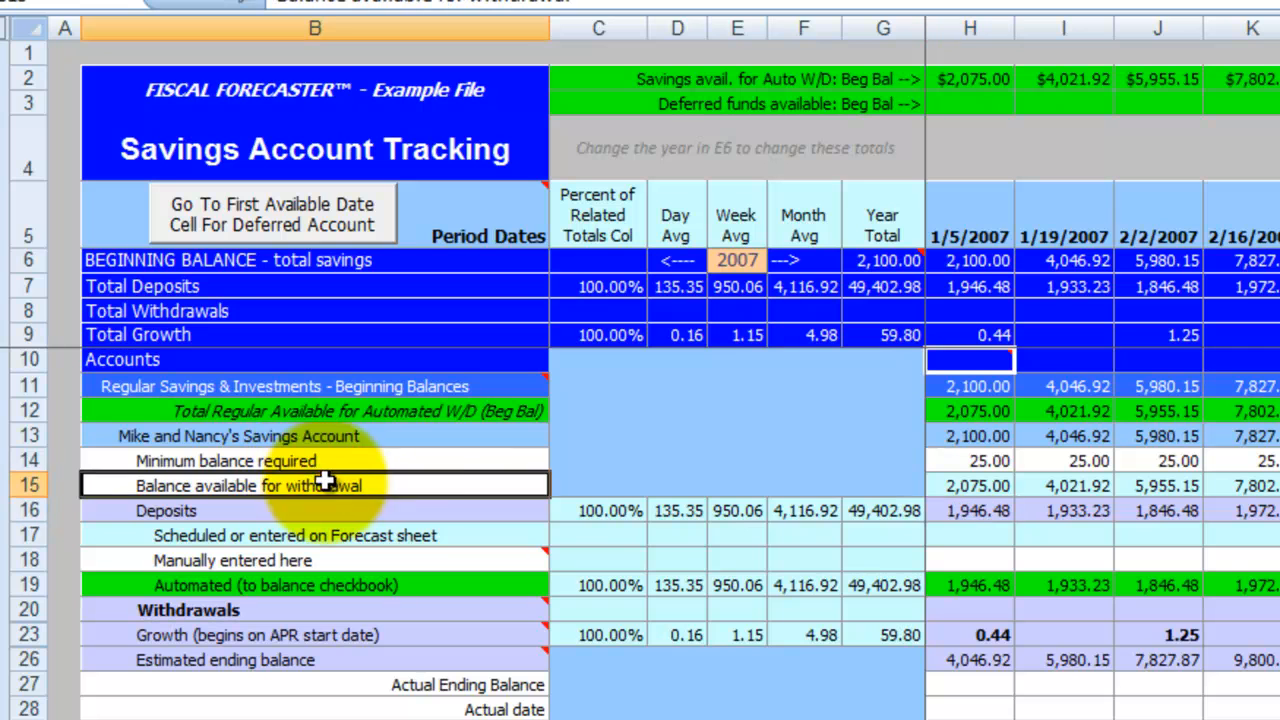
{"action": "left_click", "coordinate": [942, 485]}
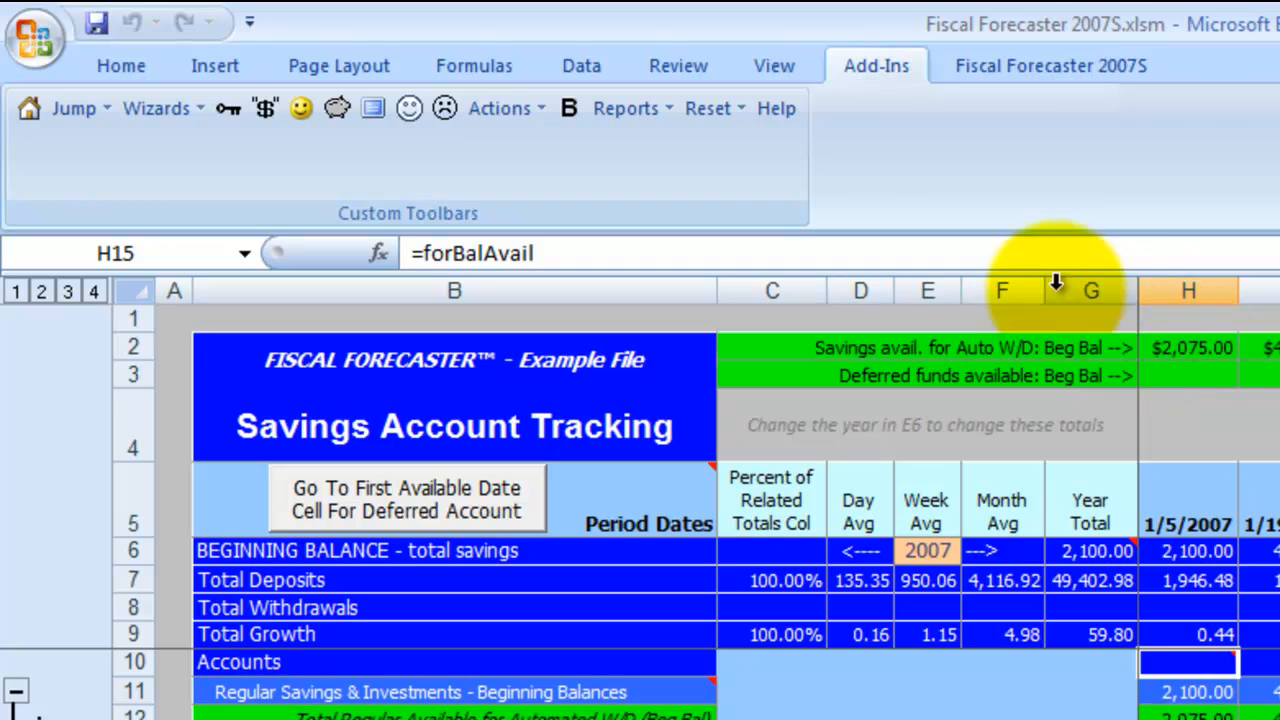
Open the Forecast sheet and find the third family member's age for 4/13/2007 under Age and Anniversary Tracking
{"action": "left_click", "coordinate": [300, 107]}
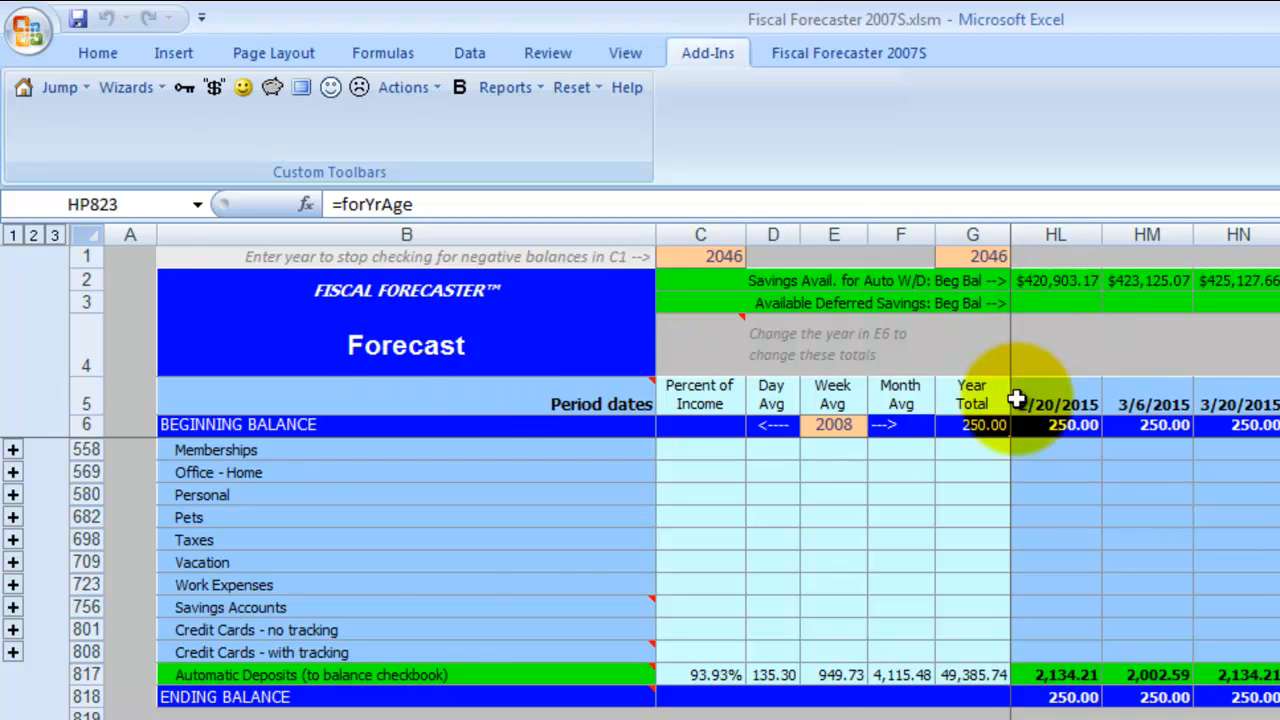
{"action": "key", "text": "ctrl+Home"}
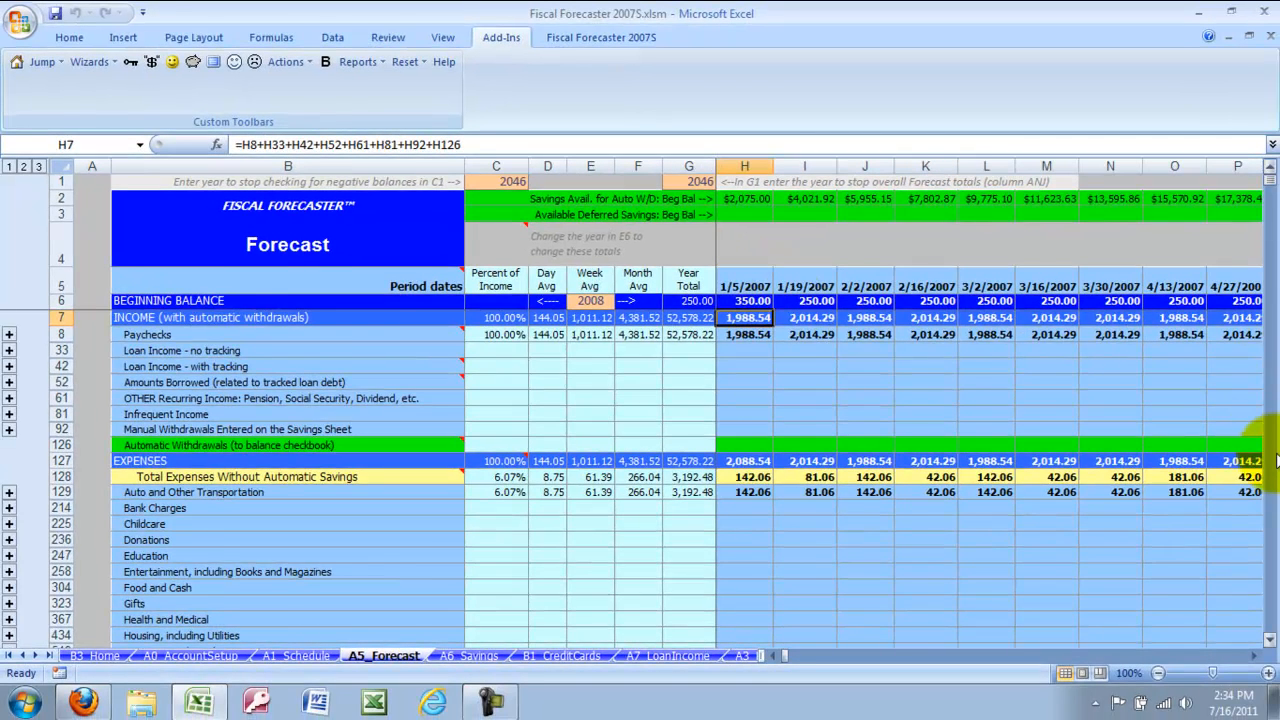
{"action": "left_click", "coordinate": [1272, 460]}
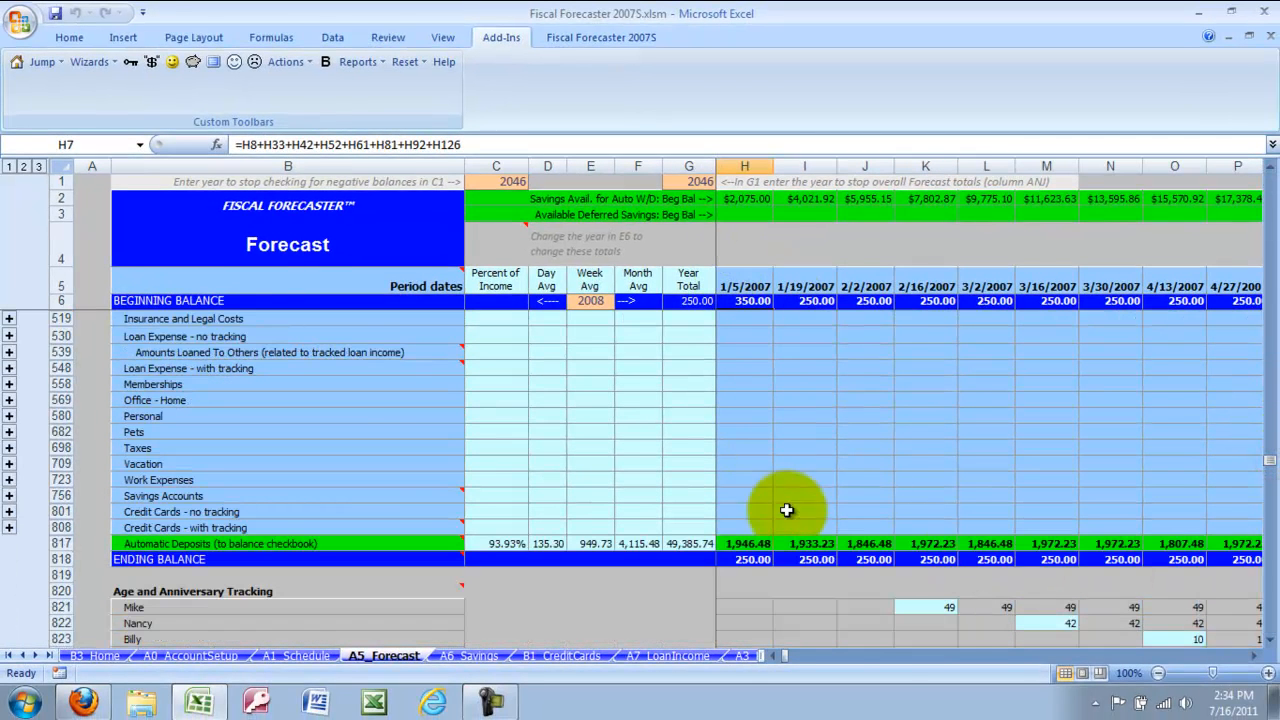
{"action": "left_click", "coordinate": [1271, 639]}
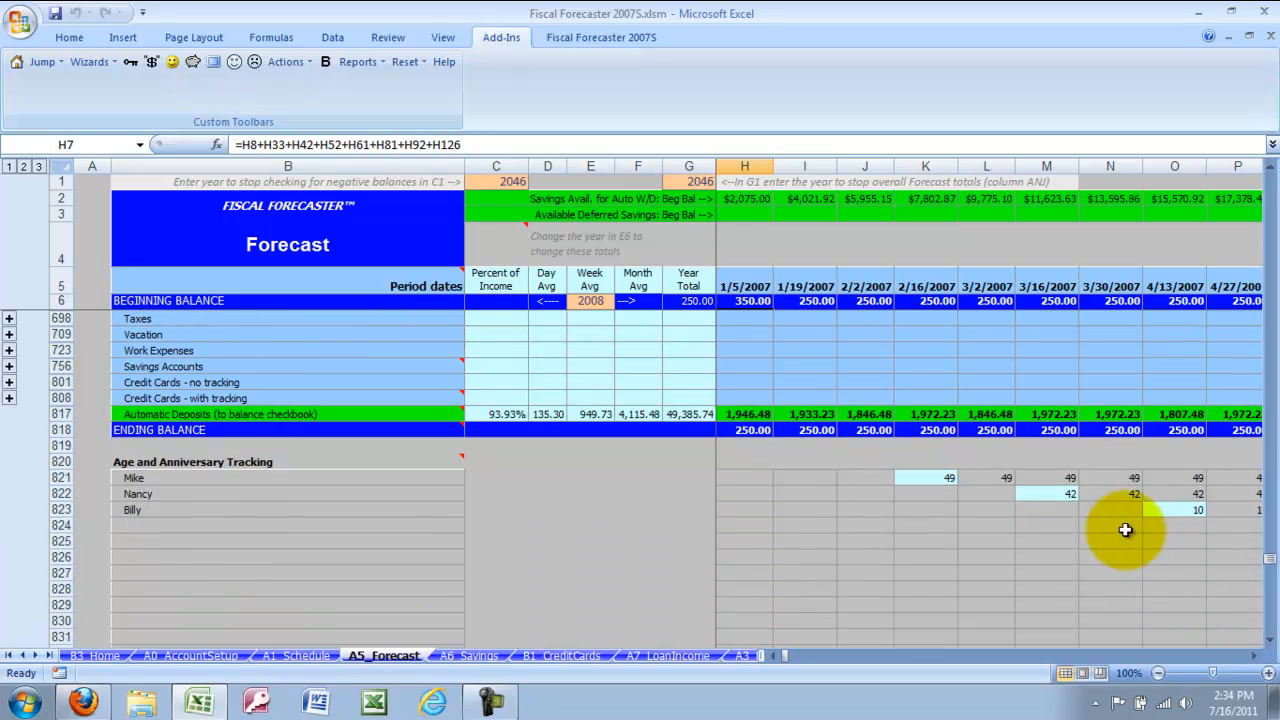
{"action": "left_click", "coordinate": [1178, 510]}
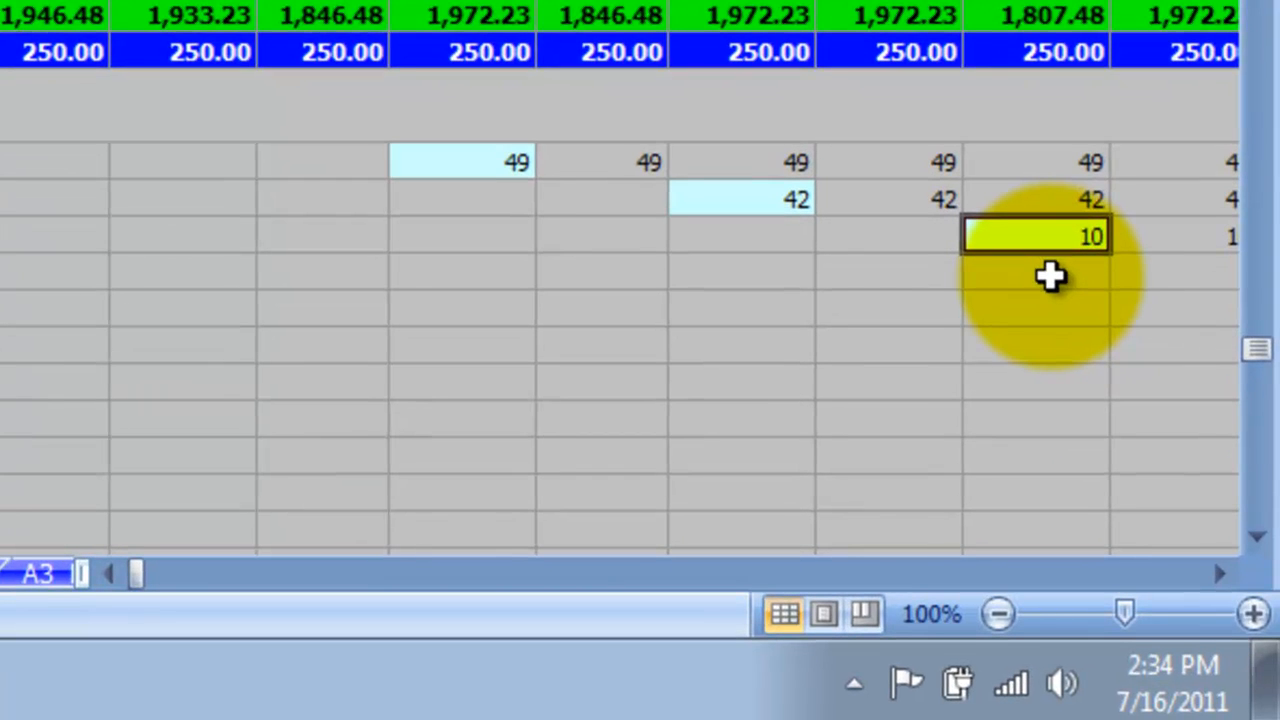
Follow the third family member's age row through the future periods to 4/17/2015
{"action": "key", "text": "Right"}
{"action": "key", "text": "Right"}
{"action": "key", "text": "Right"}
{"action": "key", "text": "Right"}
{"action": "key", "text": "Right"}
{"action": "key", "text": "Right"}
{"action": "key", "text": "Right"}
{"action": "key", "text": "Right"}
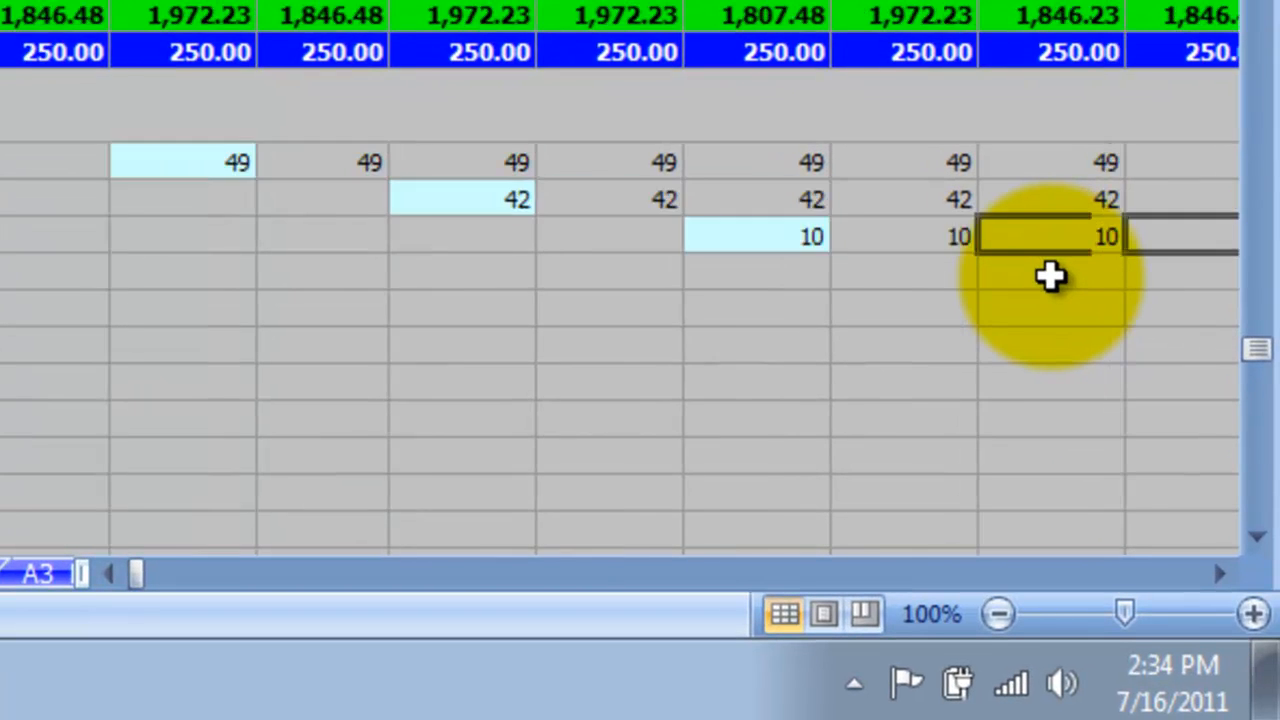
{"action": "key", "text": "Right"}
{"action": "key", "text": "Right"}
{"action": "key", "text": "Right"}
{"action": "key", "text": "Right"}
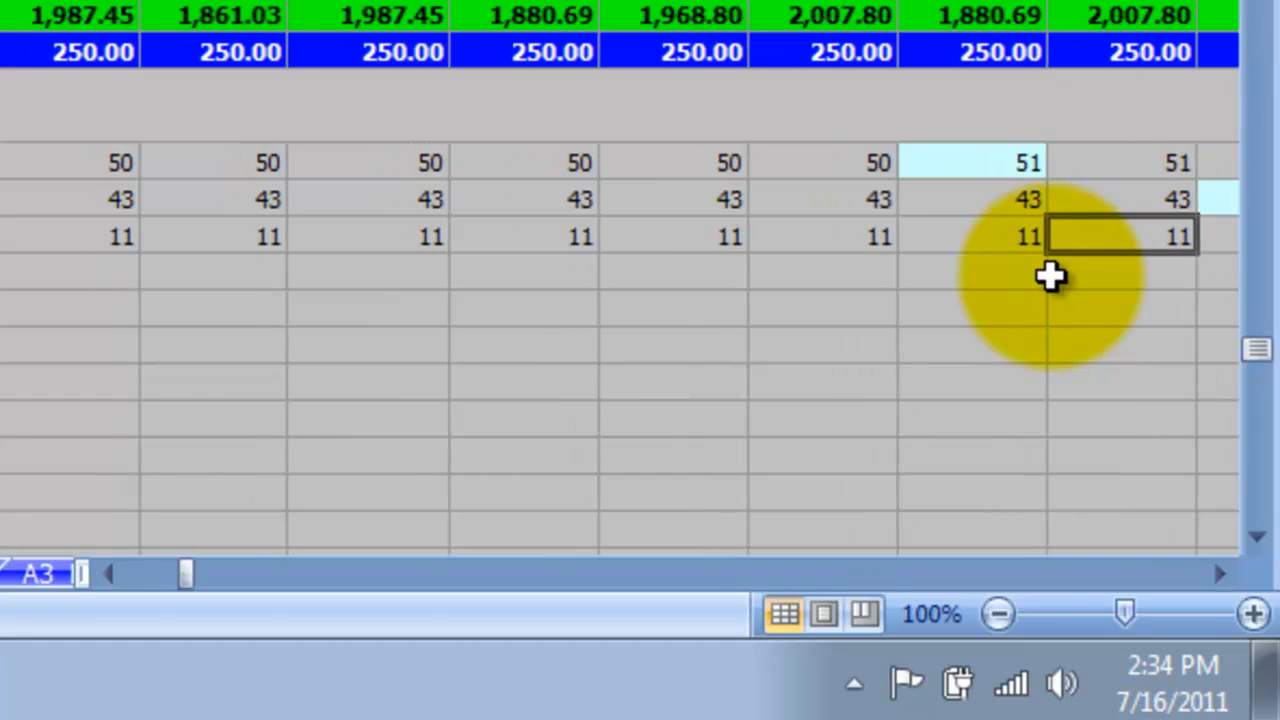
{"action": "left_click", "coordinate": [1077, 584]}
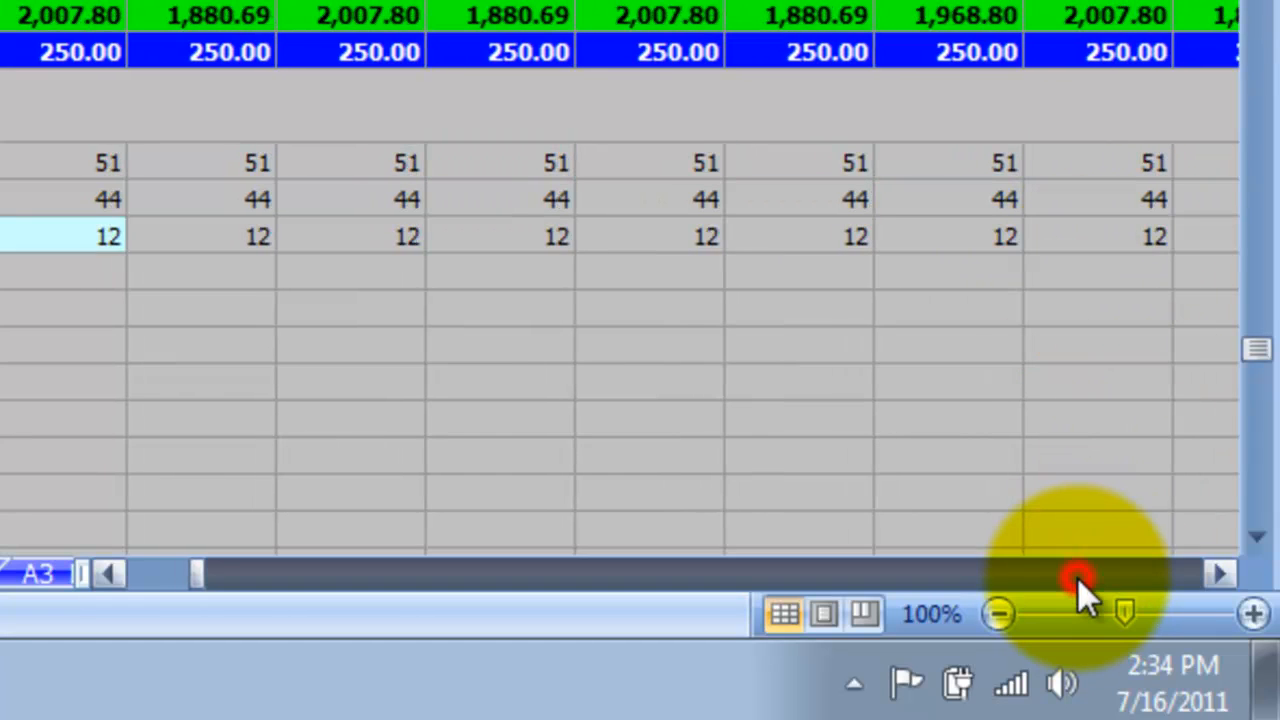
{"action": "left_click_drag", "start_coordinate": [1079, 577], "coordinate": [1075, 575]}
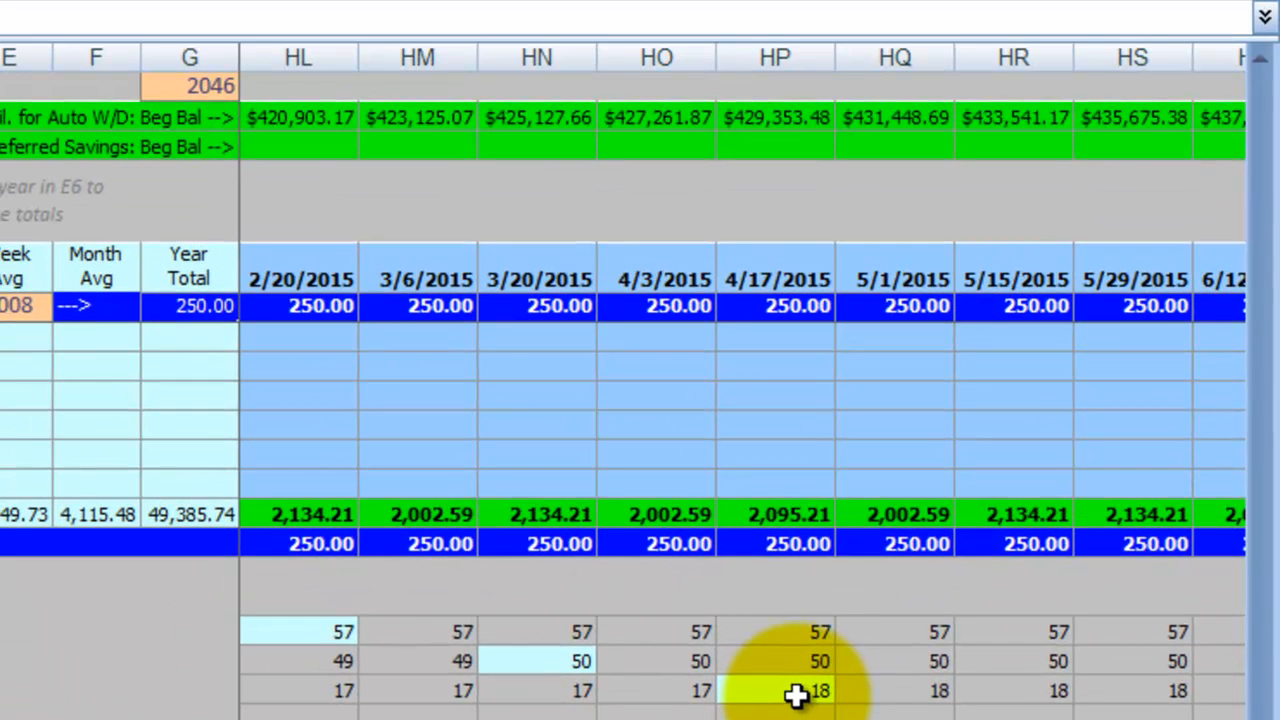
{"action": "left_click", "coordinate": [796, 692]}
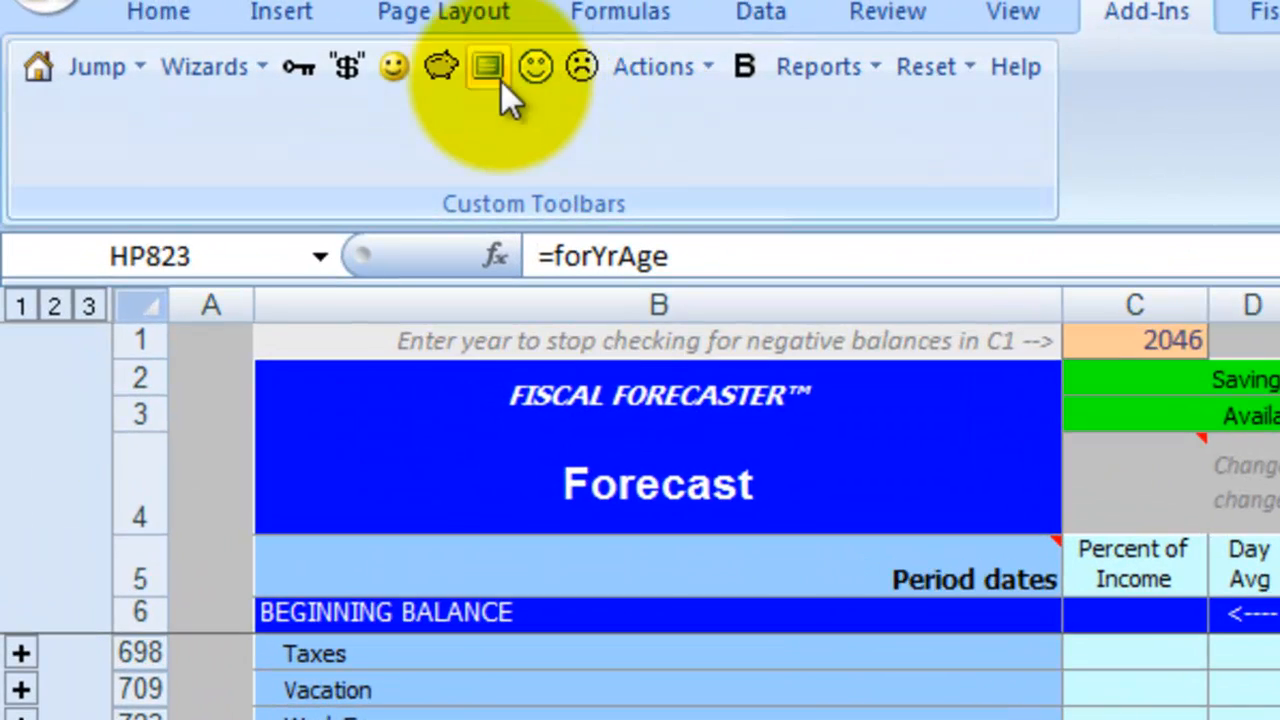
Return to the Savings Account Tracking sheet and jump to its forecast totals
{"action": "left_click", "coordinate": [441, 67]}
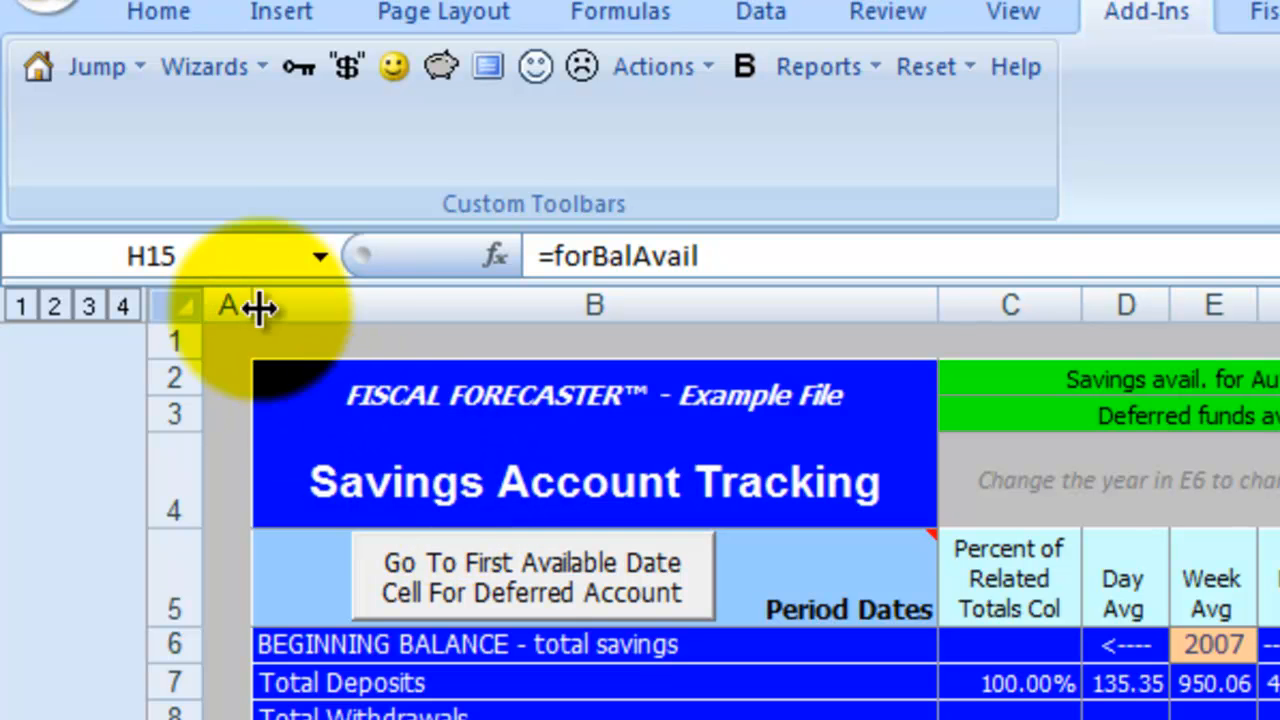
{"action": "left_click", "coordinate": [119, 72]}
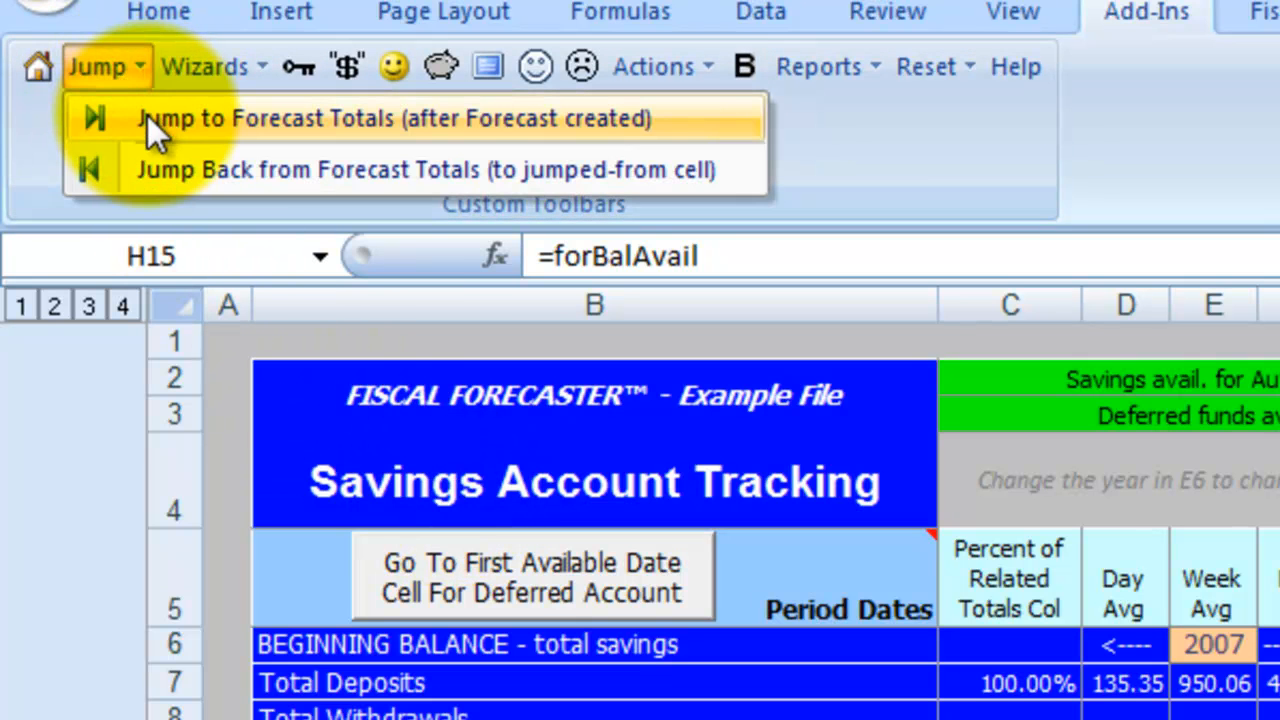
{"action": "left_click", "coordinate": [147, 115]}
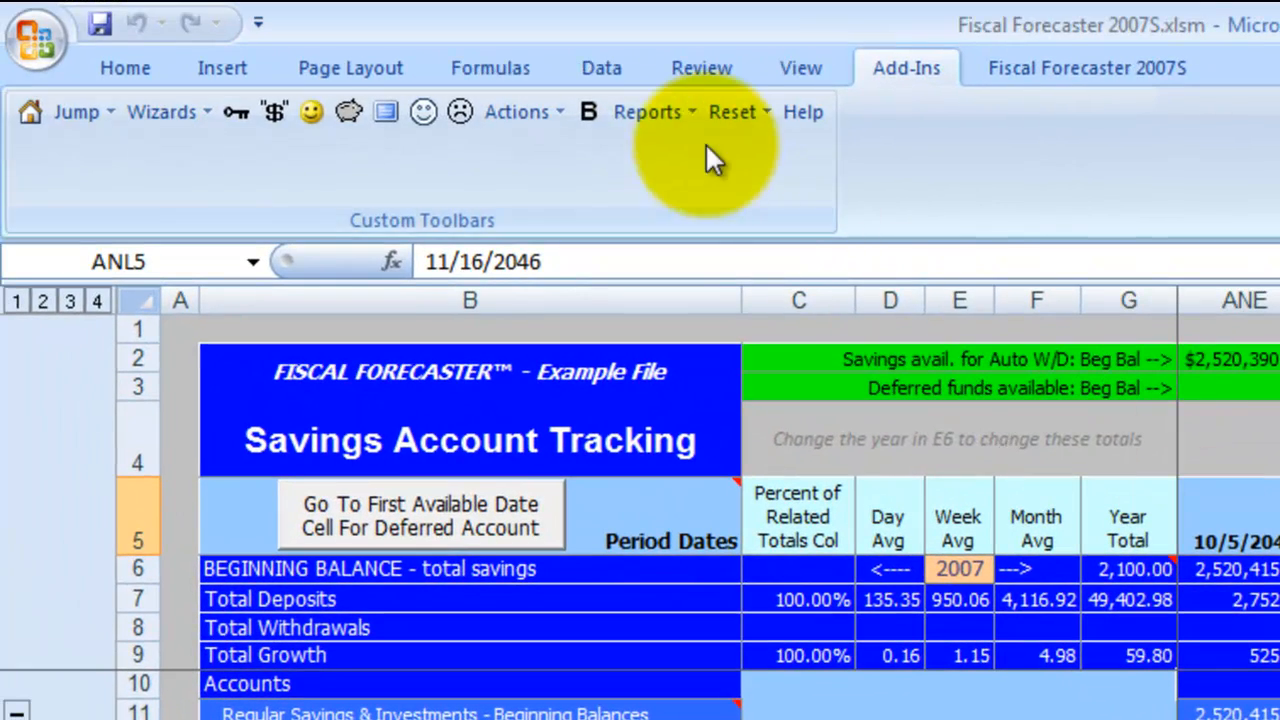
Create the Current Accounts Report
{"action": "left_click", "coordinate": [663, 110]}
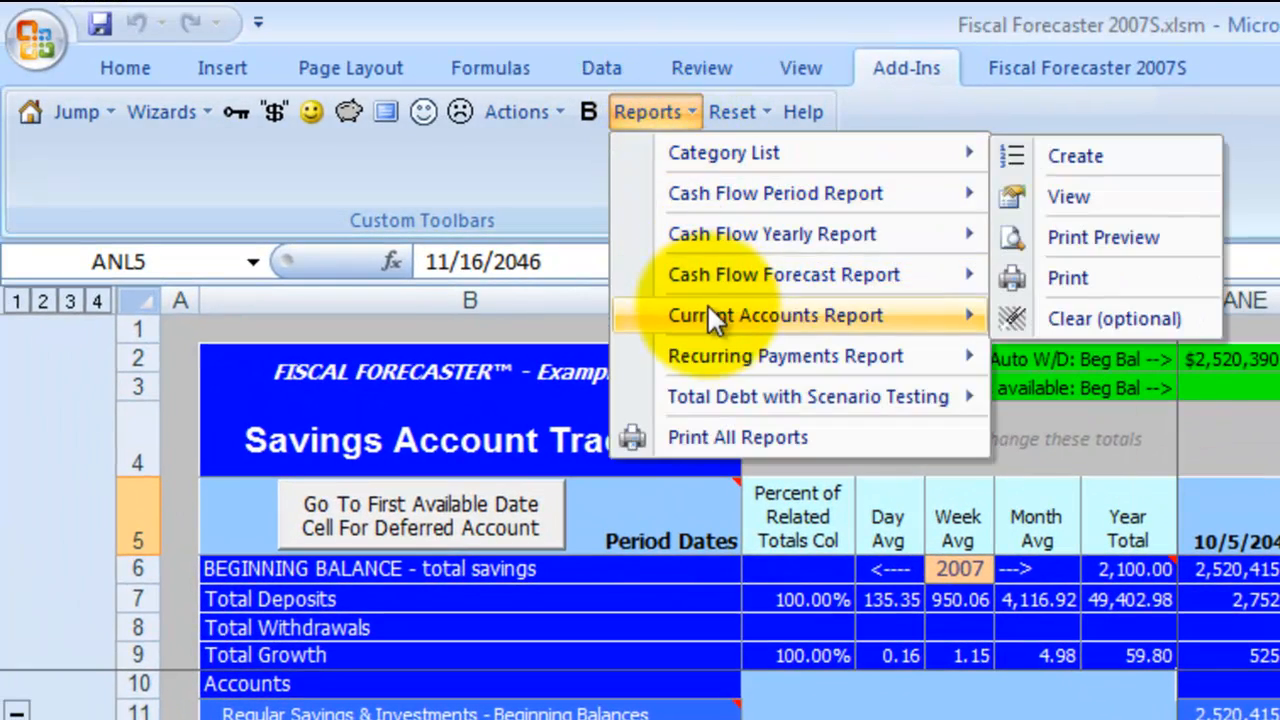
{"action": "mouse_move", "coordinate": [707, 310]}
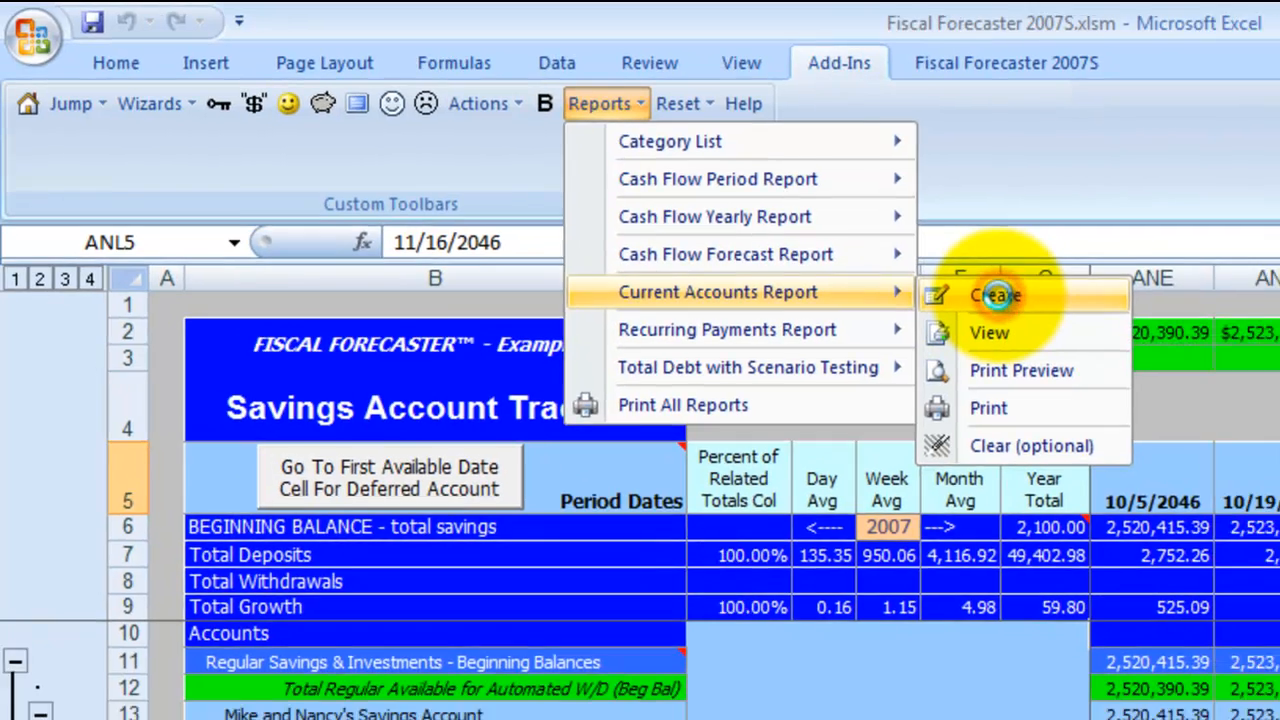
{"action": "left_click", "coordinate": [1079, 319]}
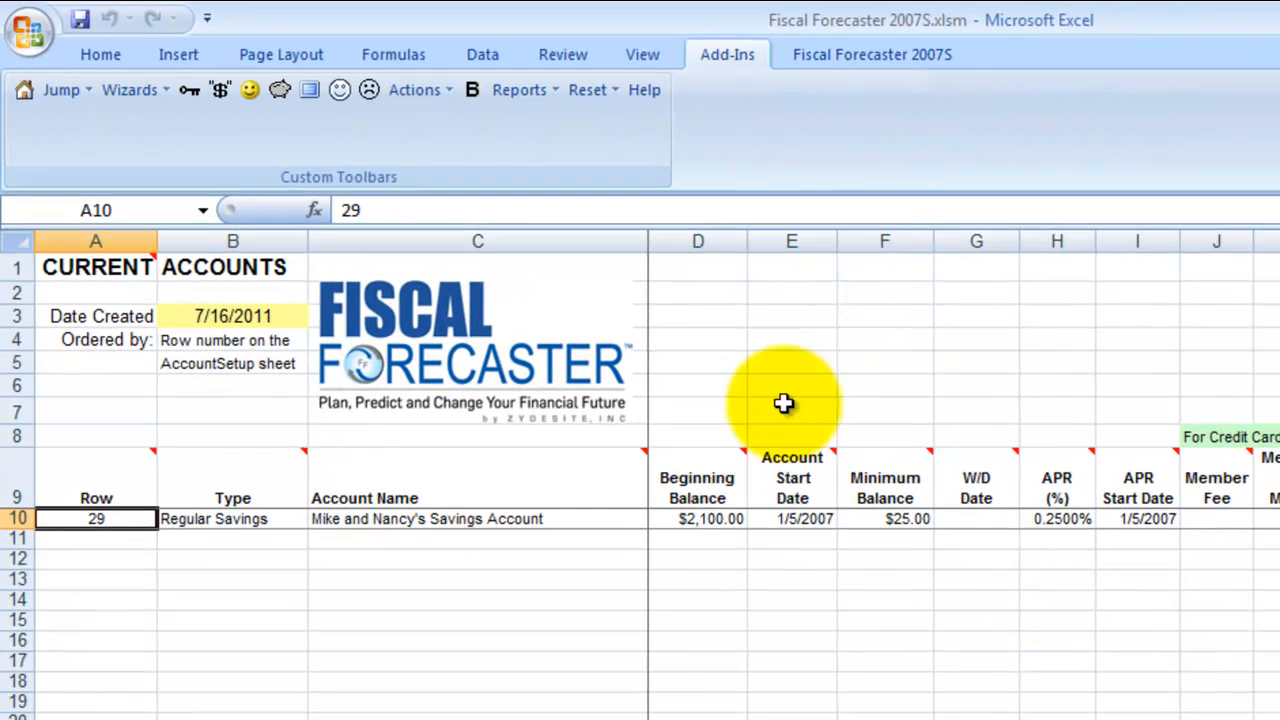